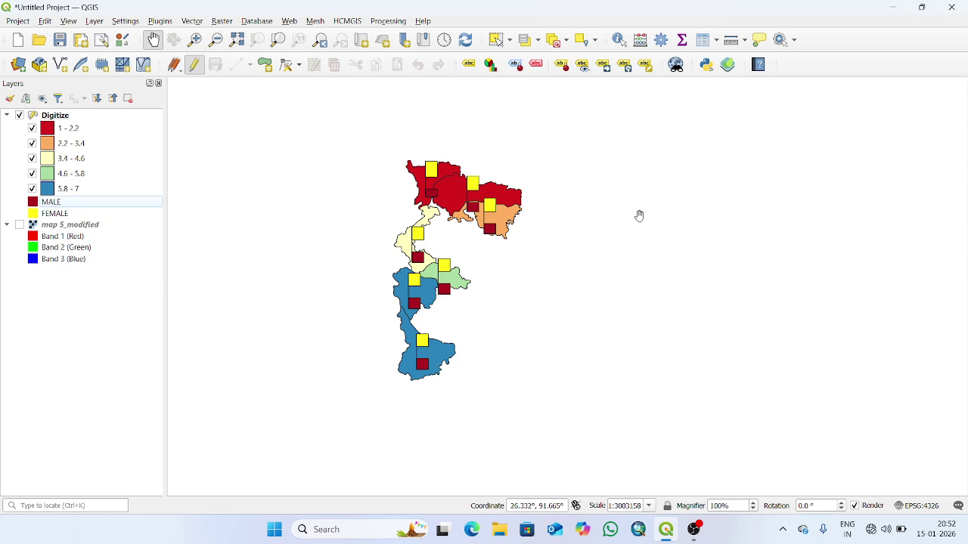
# Create a new print layout titled NAME
pyautogui.click(21, 22)
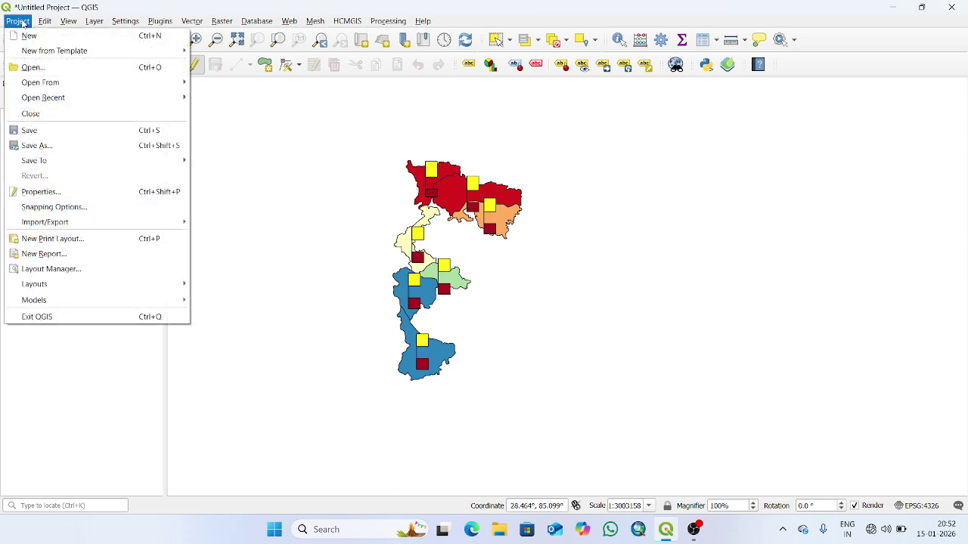
pyautogui.click(26, 238)
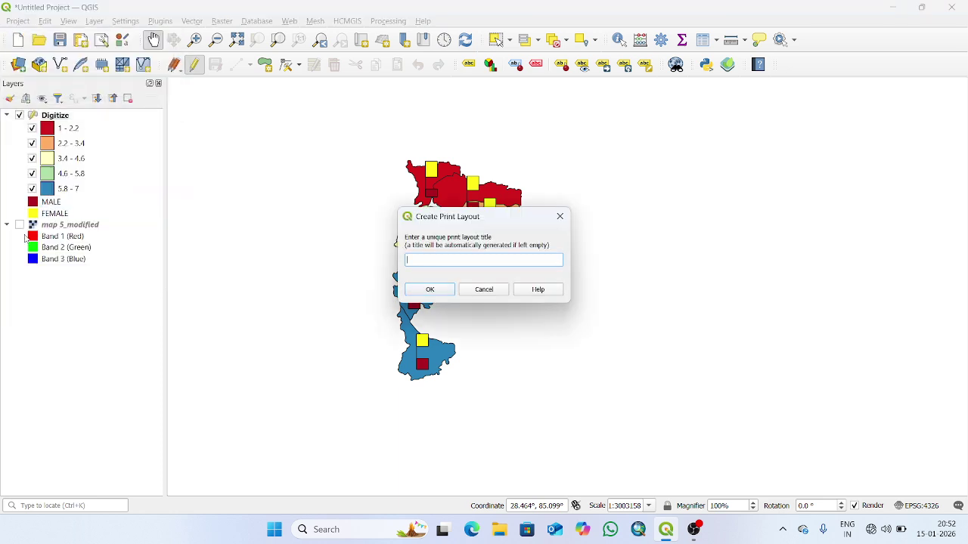
pyautogui.write('NAME')
pyautogui.click(428, 290)
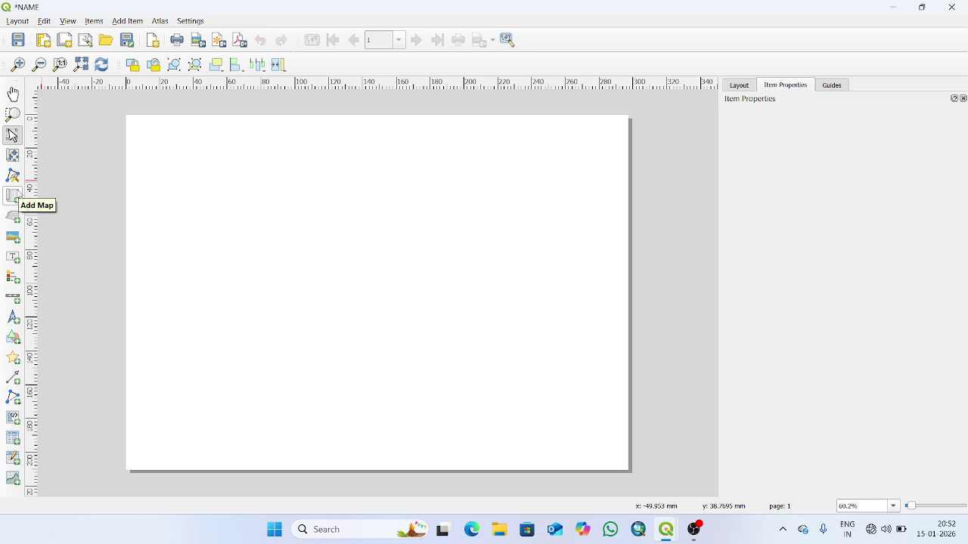
# Add a map covering almost the whole page, then enlarge and centre its content at a scale of about 1:1776000
pyautogui.click(14, 195)
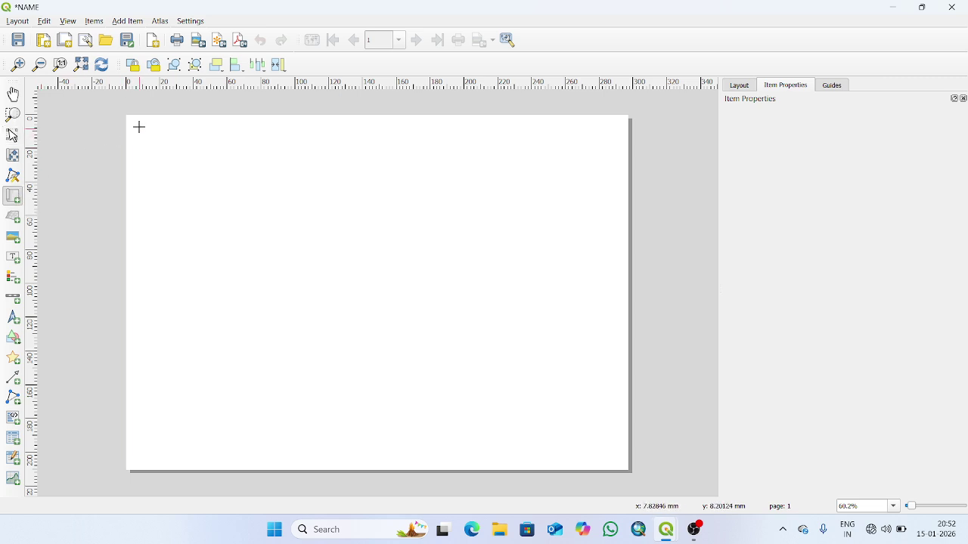
pyautogui.moveTo(136, 126); pyautogui.dragTo(611, 455)
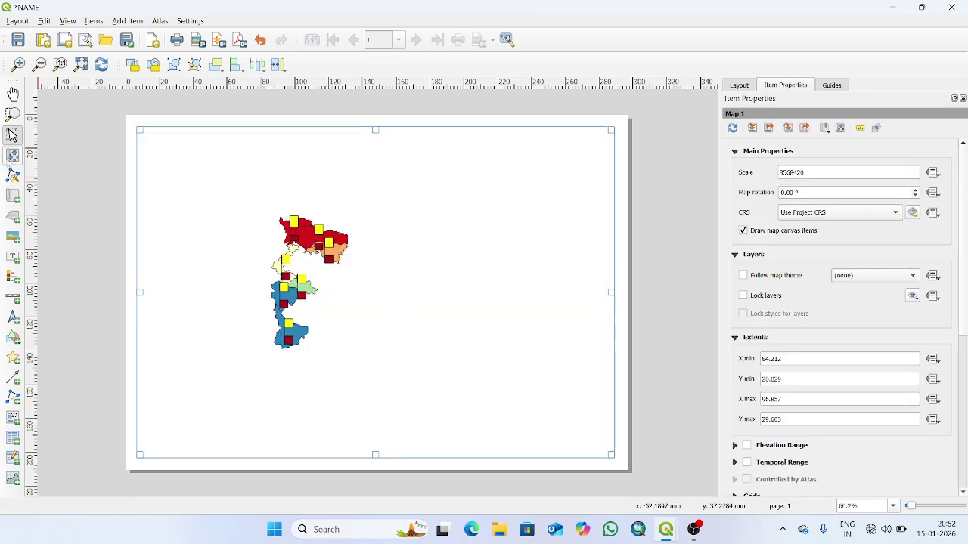
pyautogui.click(12, 157)
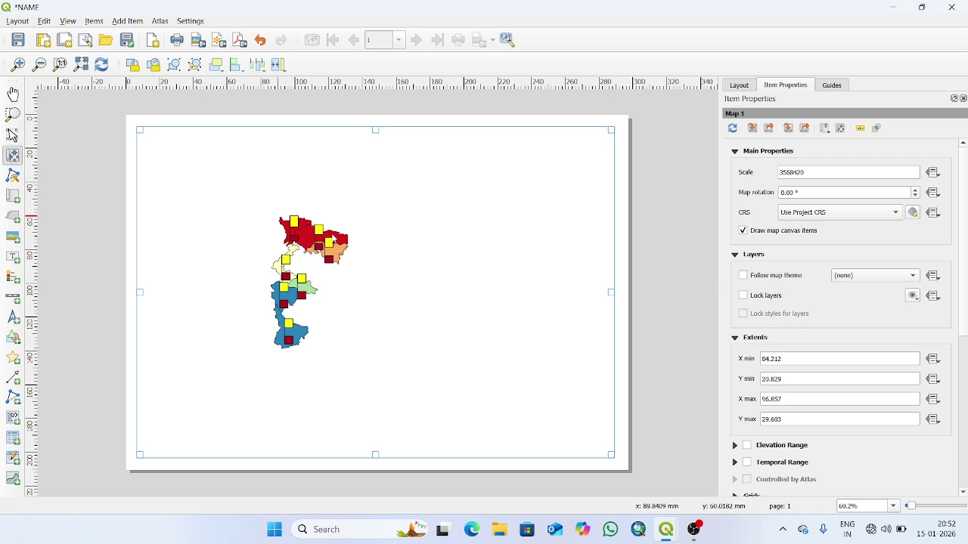
pyautogui.moveTo(298, 247); pyautogui.dragTo(358, 245)
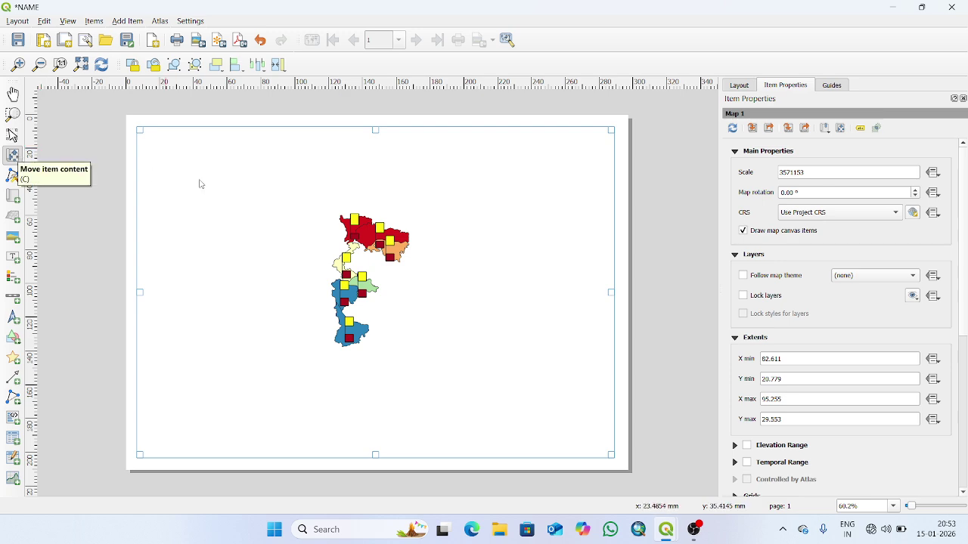
pyautogui.scroll(2, 361, 233)
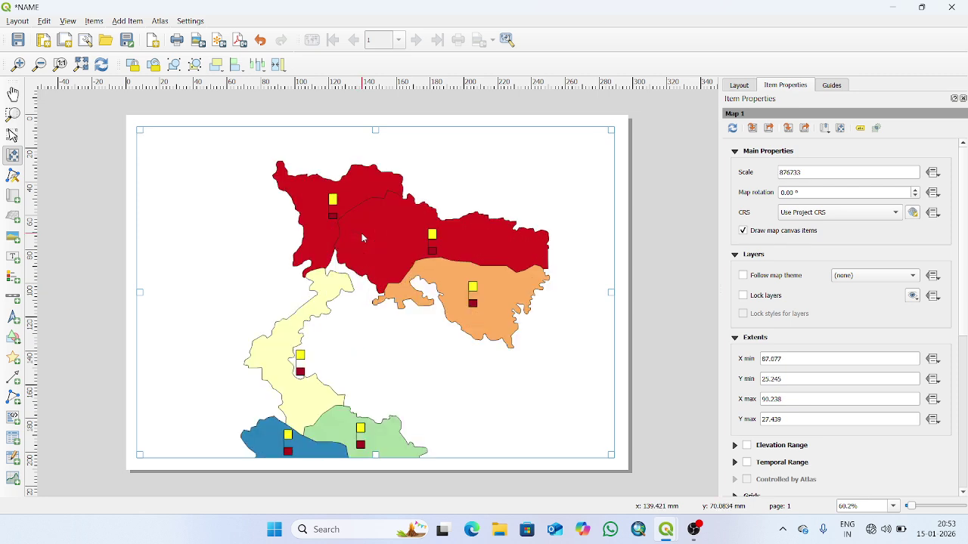
pyautogui.scroll(-1, 362, 233)
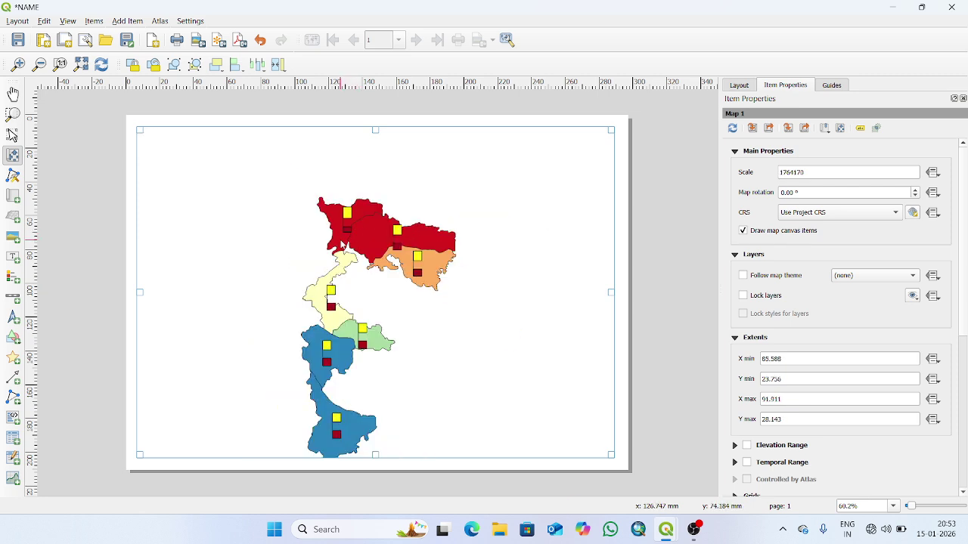
pyautogui.moveTo(345, 245); pyautogui.dragTo(370, 212)
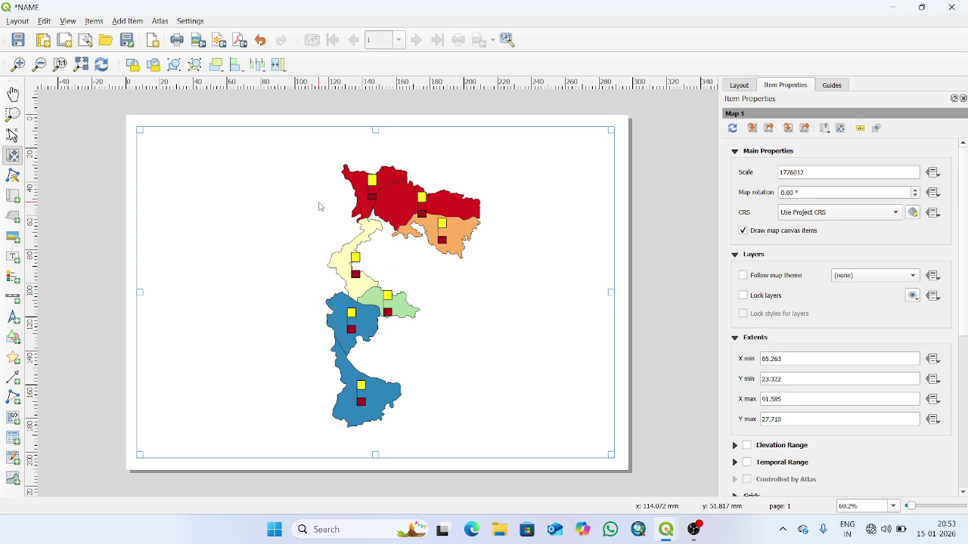
# Add a grid to the map and open that grid's properties for editing
pyautogui.scroll(-5, 866, 439)
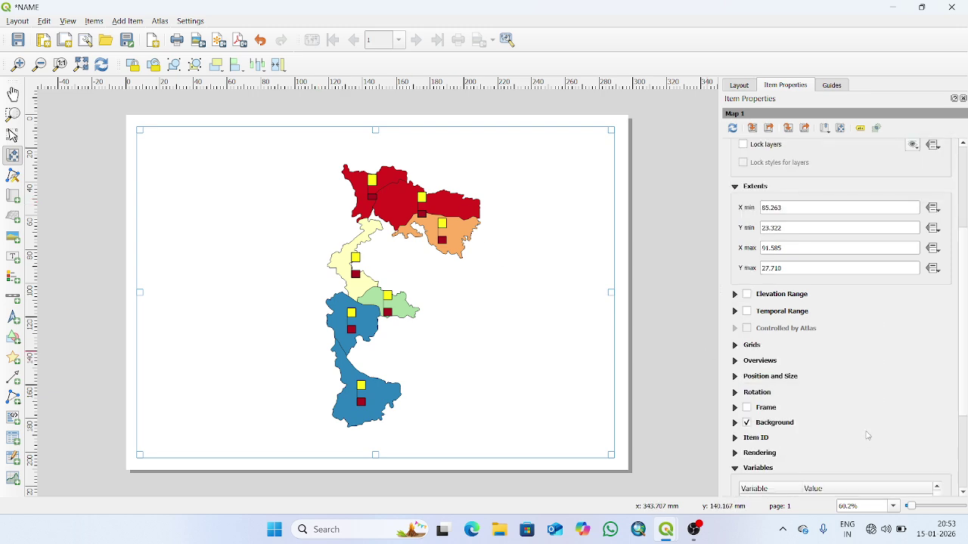
pyautogui.click(756, 310)
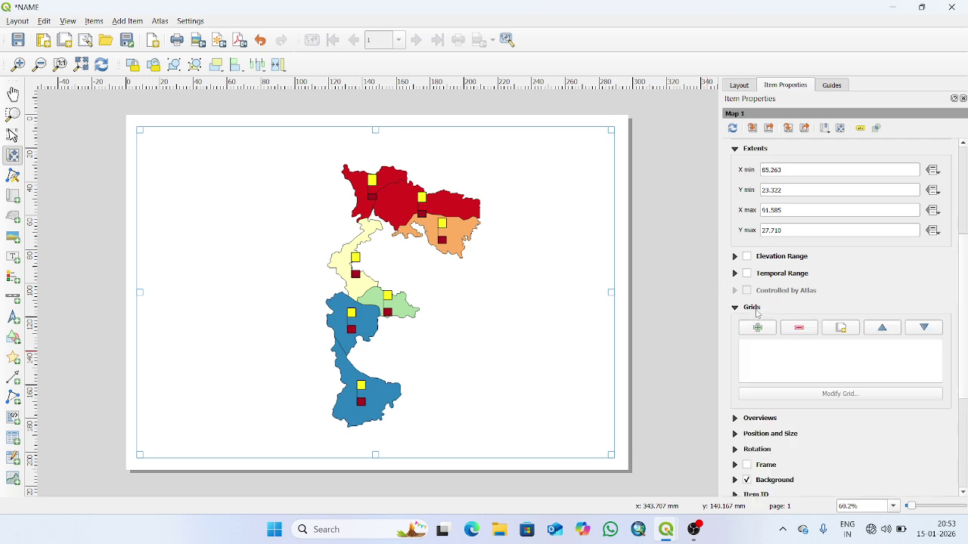
pyautogui.click(757, 327)
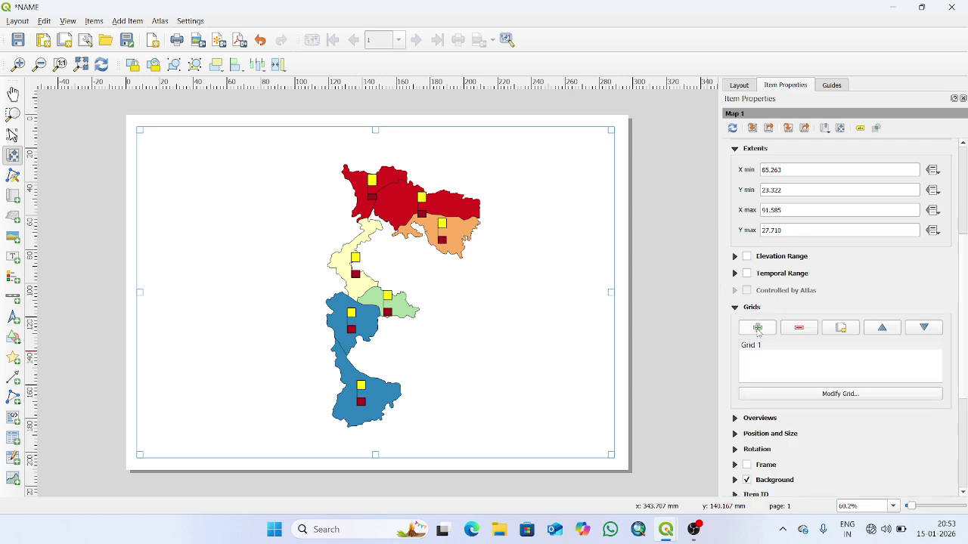
pyautogui.click(768, 345)
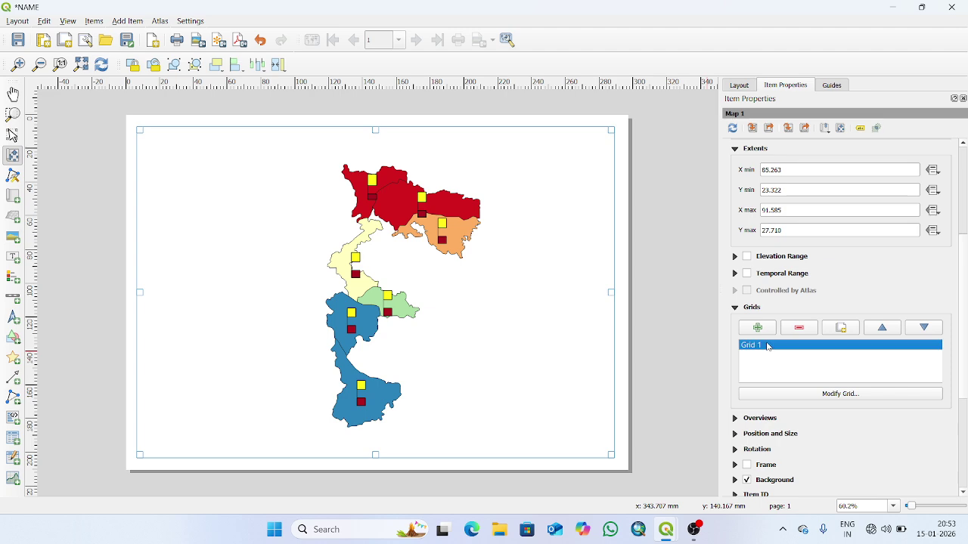
pyautogui.click(798, 395)
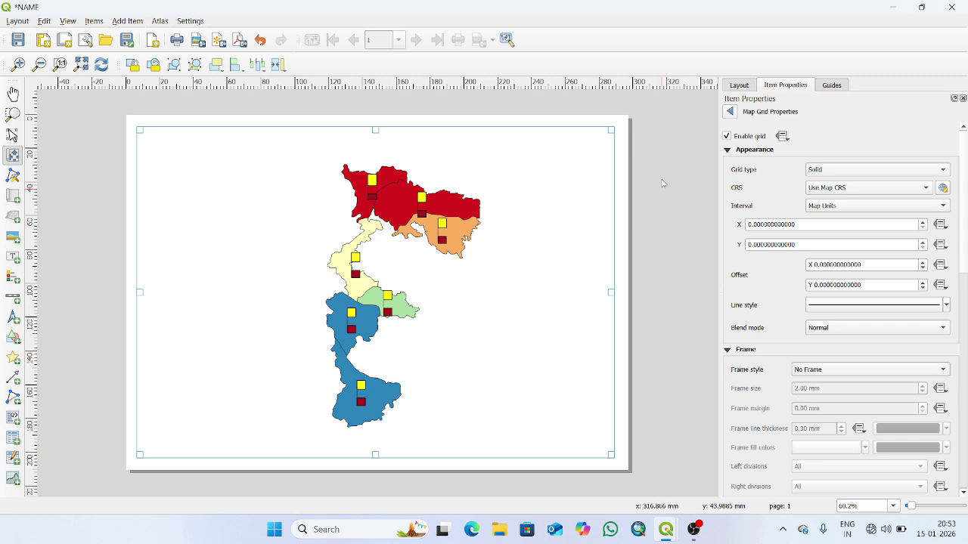
# Set the grid type to Frame and annotations only, with the interval in Map Units
pyautogui.click(875, 172)
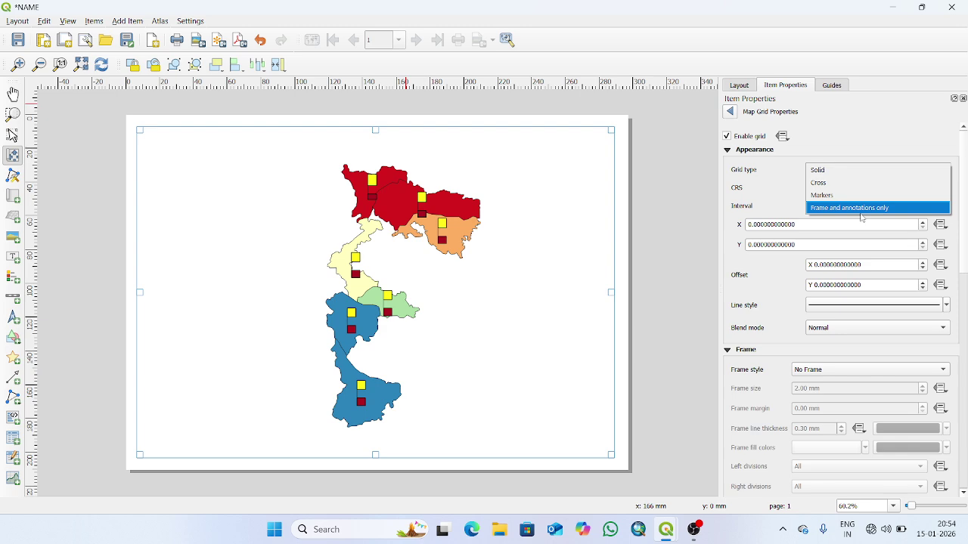
pyautogui.click(860, 210)
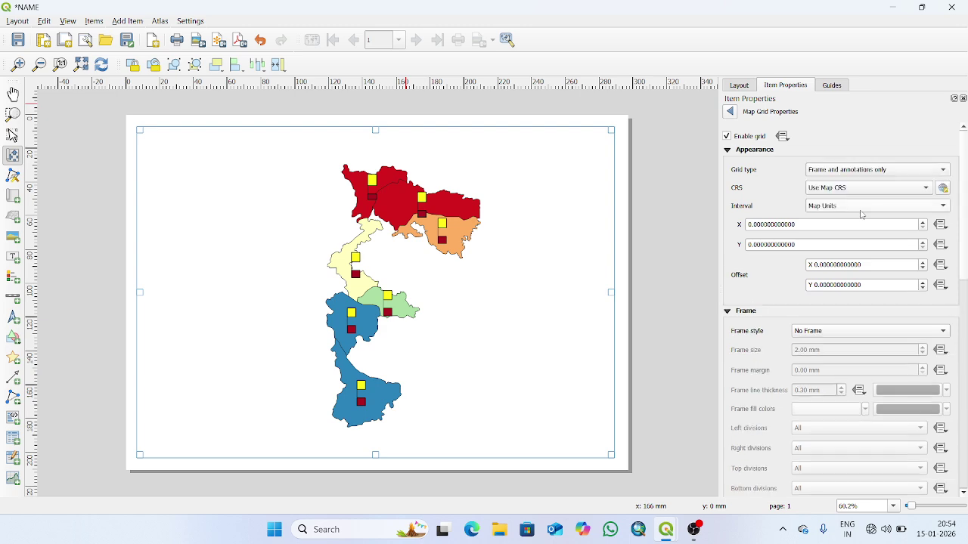
pyautogui.click(847, 208)
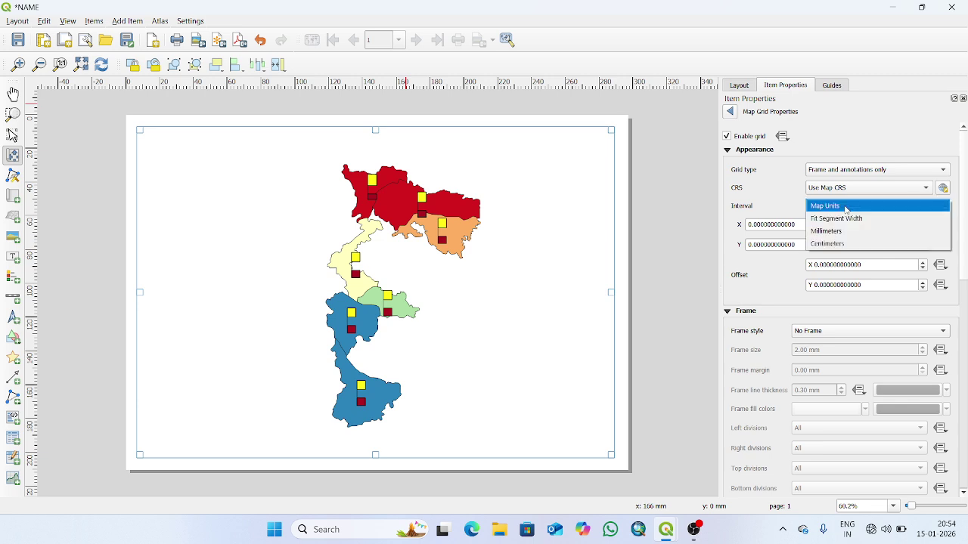
pyautogui.click(846, 206)
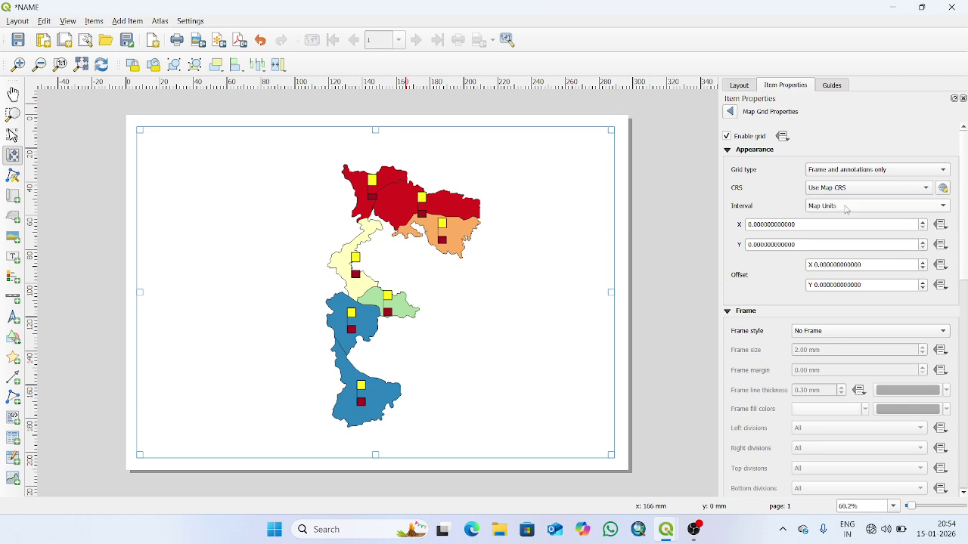
# Set the grid interval to 0.008 in X and 0.007 in Y
pyautogui.click(754, 225)
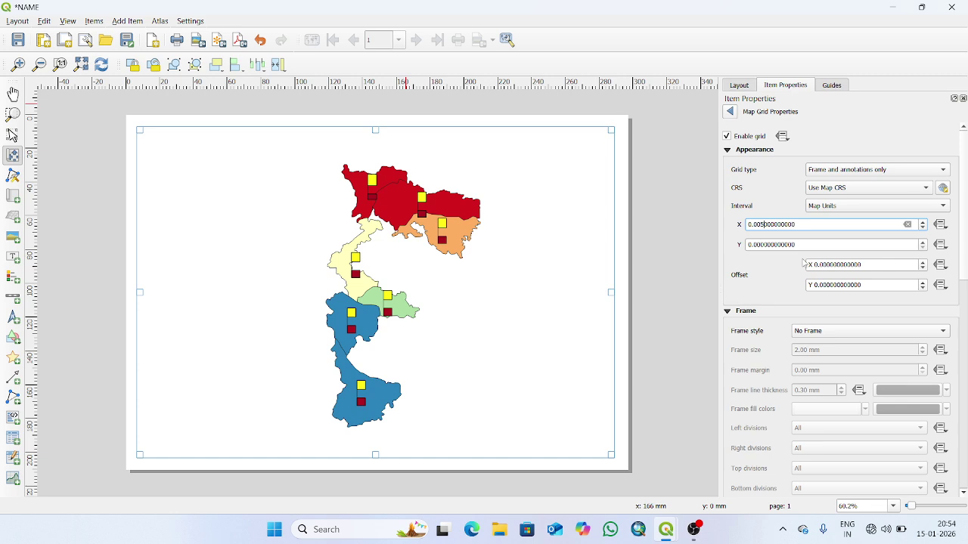
pyautogui.write('8')
pyautogui.click(766, 245)
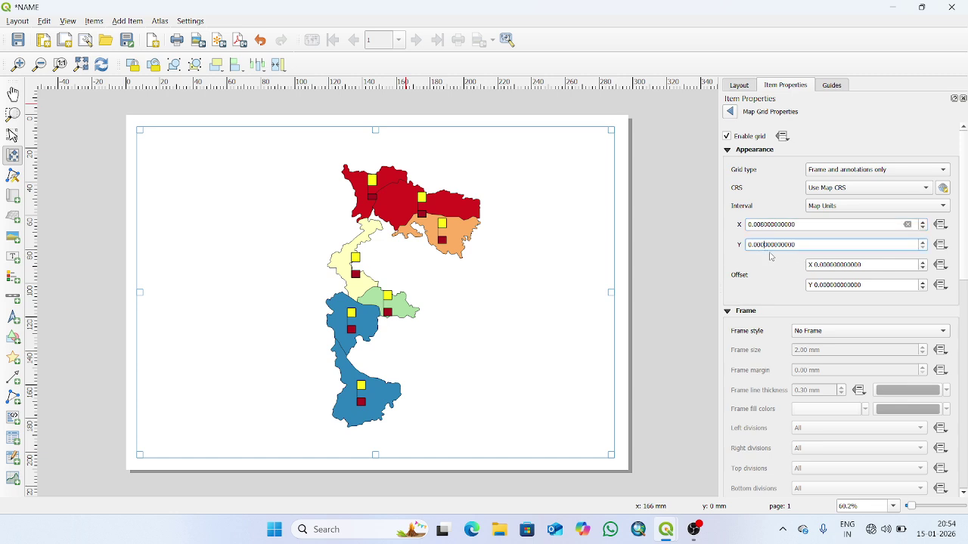
pyautogui.write('7')
# Set the grid's frame style to Zebra
pyautogui.click(899, 338)
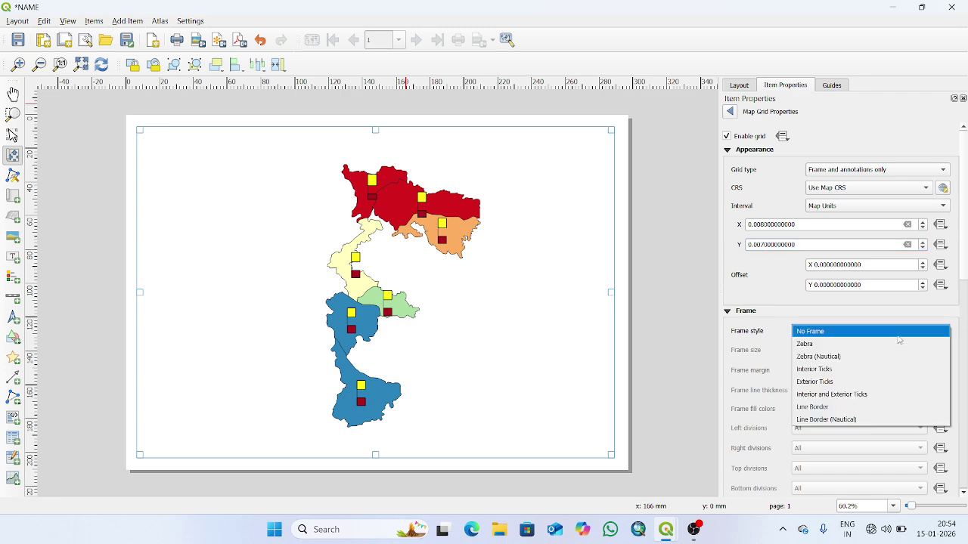
pyautogui.click(880, 348)
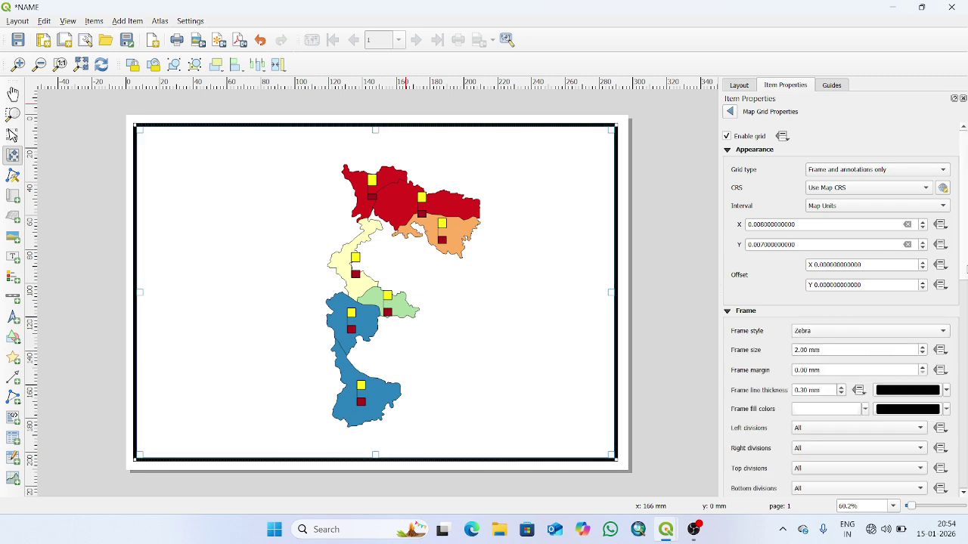
pyautogui.scroll(-2, 964, 285)
pyautogui.scroll(-6, 965, 265)
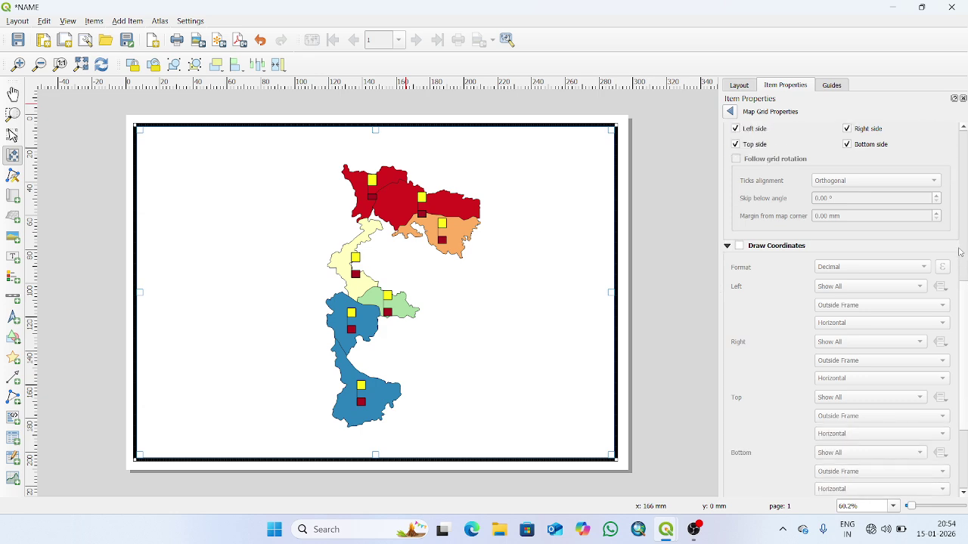
# Change the grid interval to 0.08 in X and 0.07 in Y
pyautogui.scroll(4, 960, 249)
pyautogui.scroll(4, 959, 246)
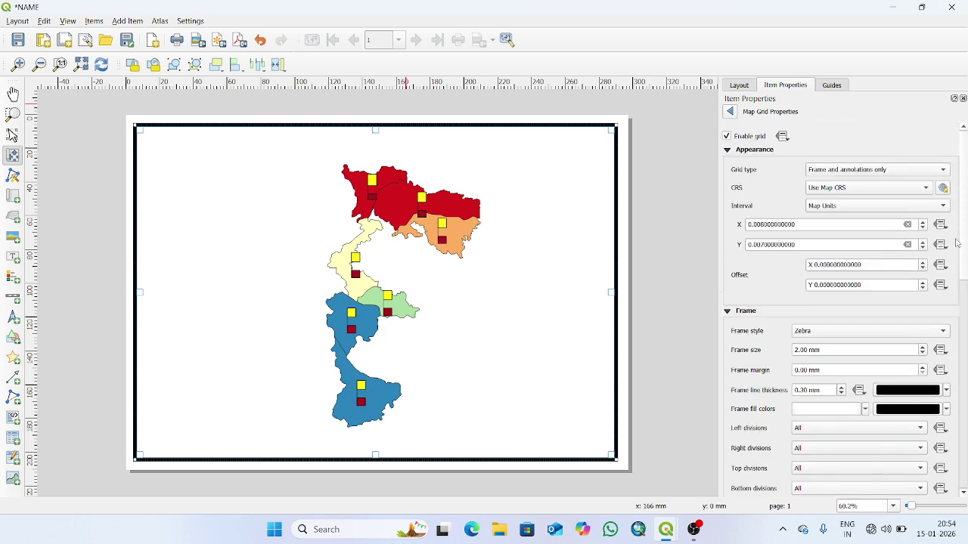
pyautogui.click(766, 226)
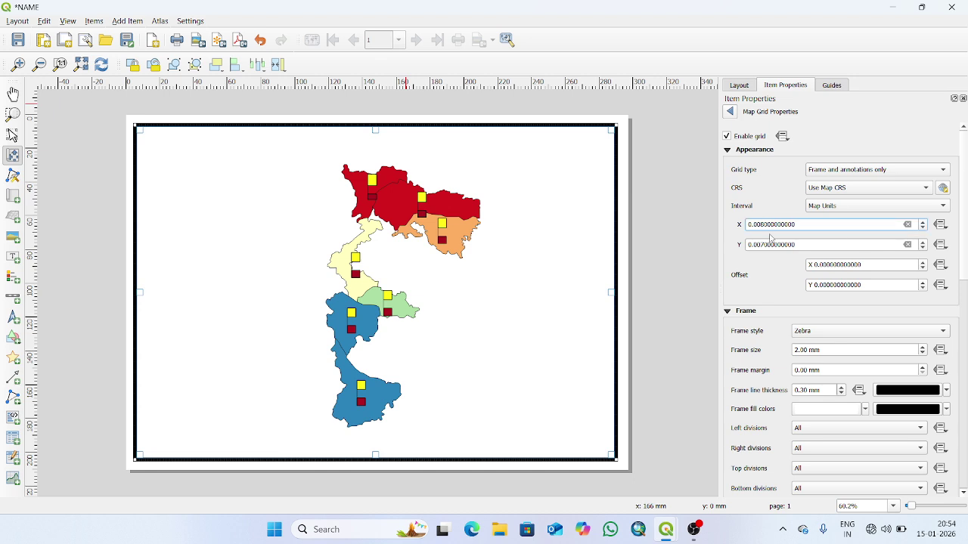
pyautogui.press('BackSpace')
pyautogui.write('8')
pyautogui.click(762, 245)
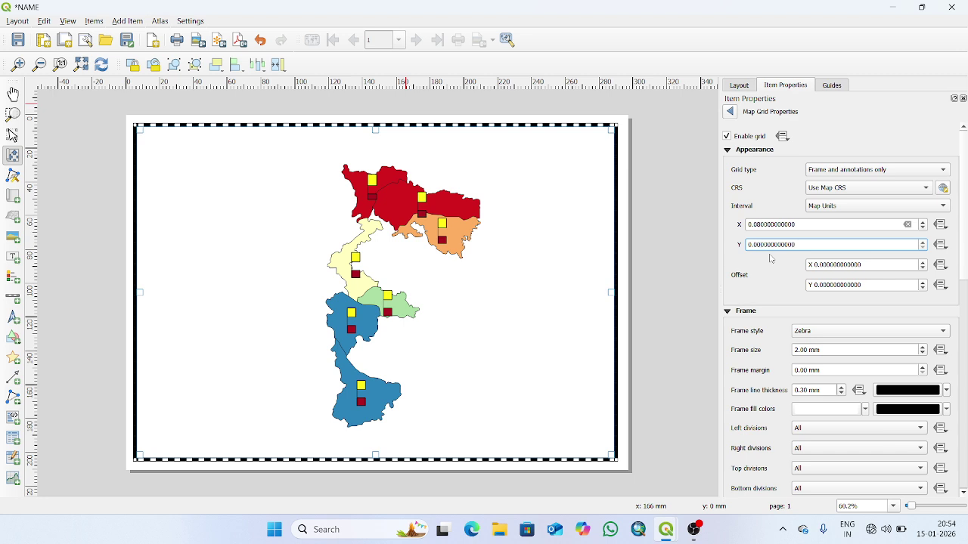
pyautogui.write('7')
# Enable drawing of the grid coordinates and set their format to Degree, Minute with Suffix
pyautogui.scroll(-9, 965, 306)
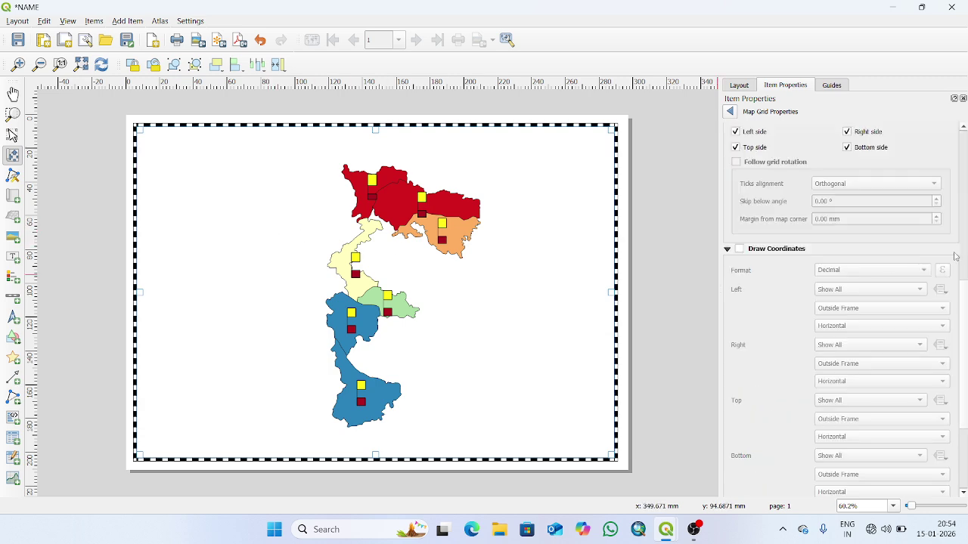
pyautogui.click(739, 249)
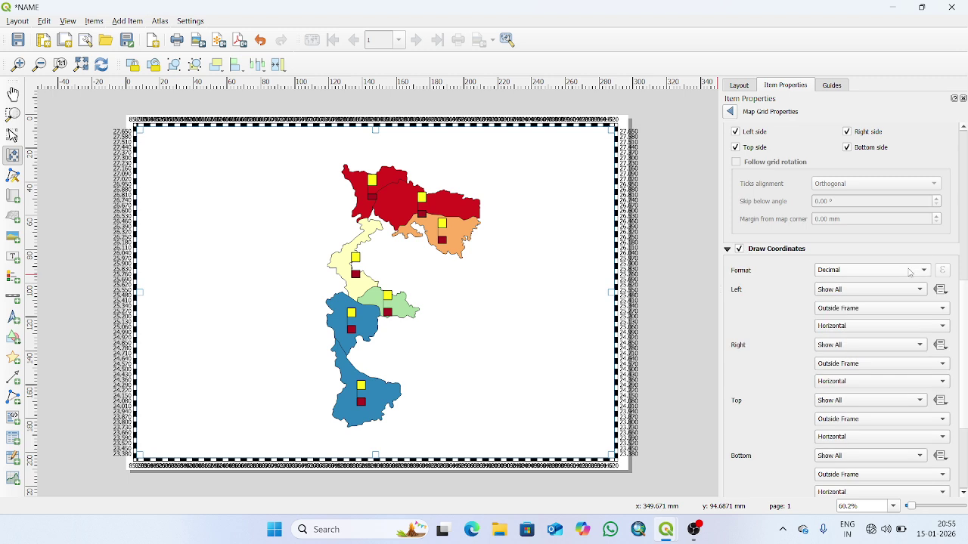
pyautogui.click(881, 273)
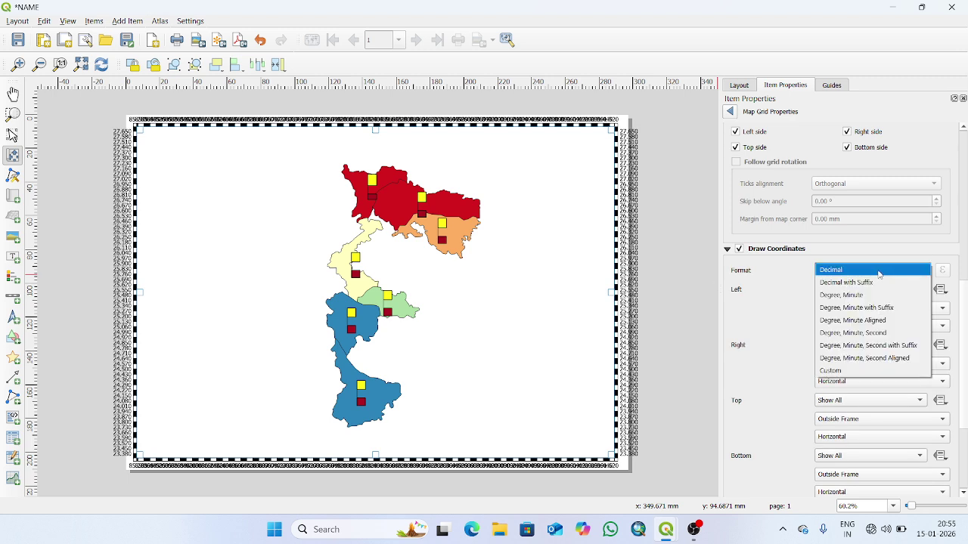
pyautogui.click(851, 308)
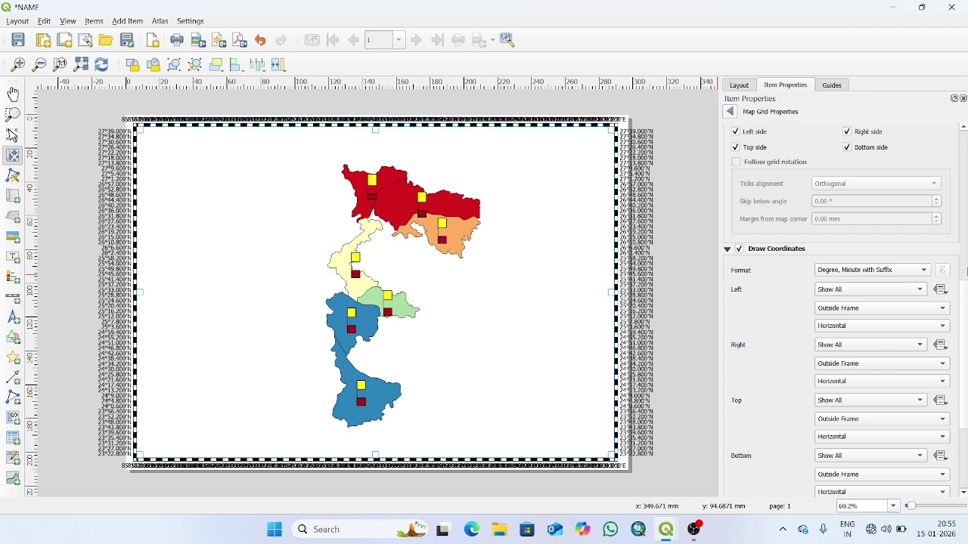
# Set the left and right grid coordinates to the Vertical Ascending direction
pyautogui.click(867, 327)
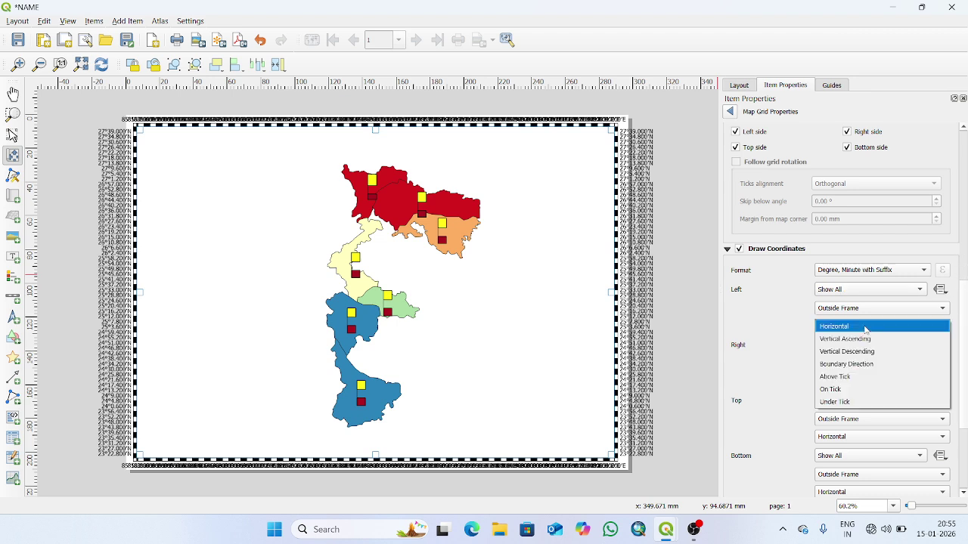
pyautogui.click(866, 339)
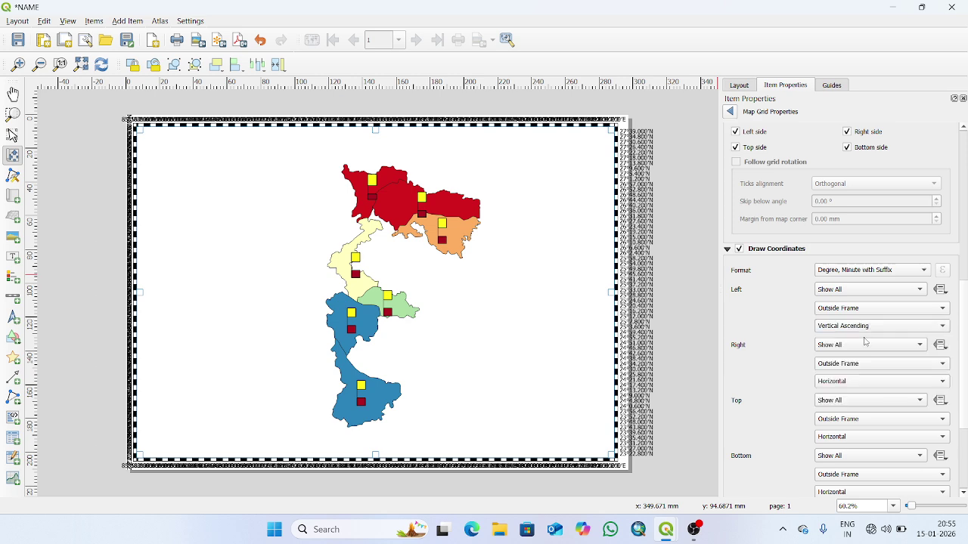
pyautogui.click(865, 382)
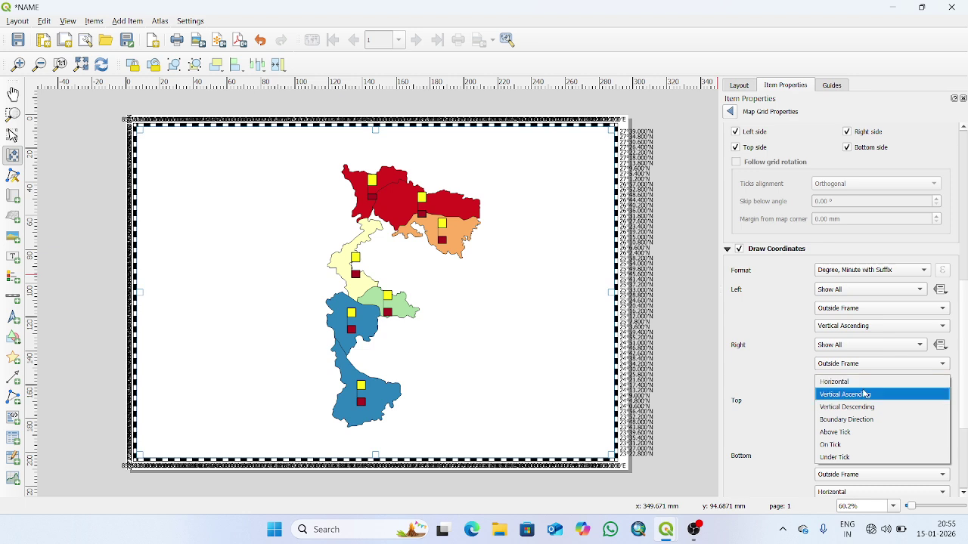
pyautogui.click(865, 394)
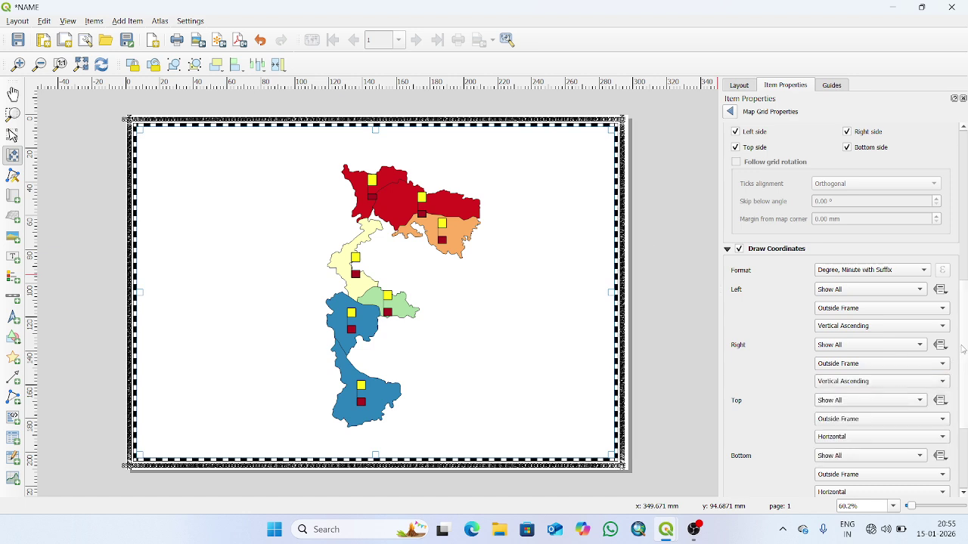
# Set the coordinate precision of the map grid labels to 0
pyautogui.scroll(-4, 963, 349)
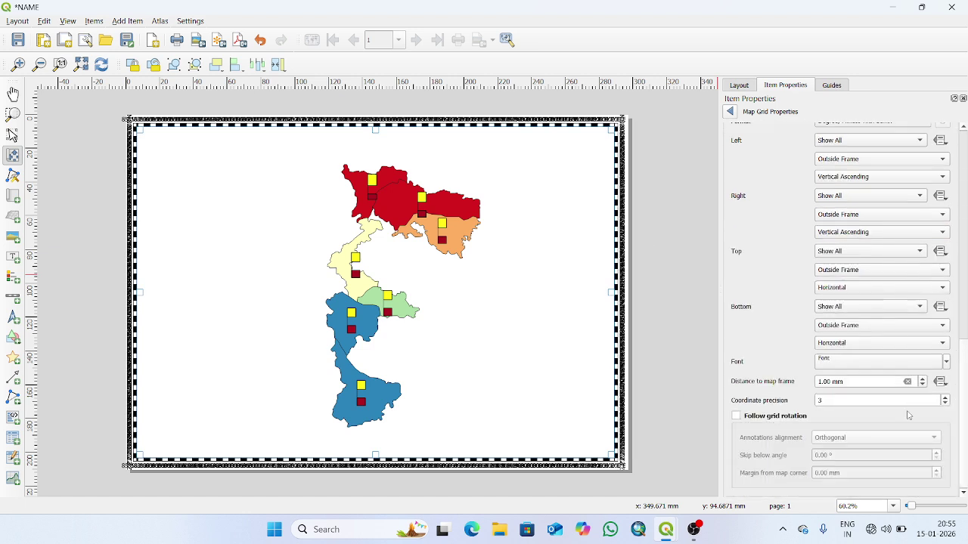
pyautogui.click(821, 400)
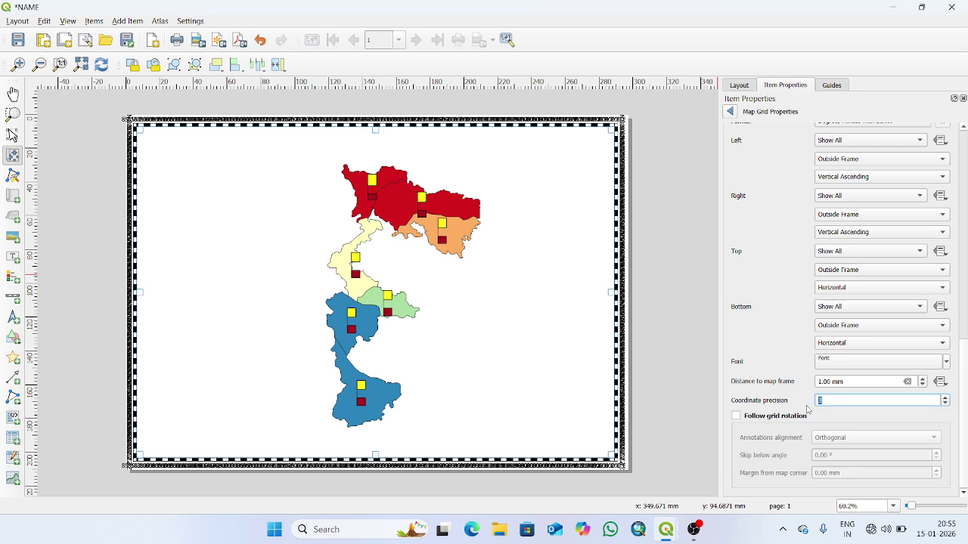
pyautogui.write('0')
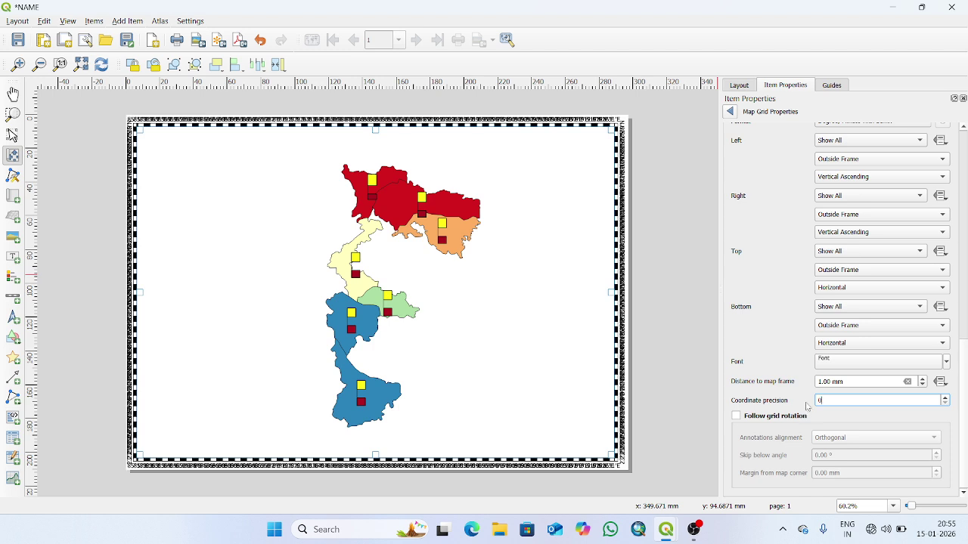
# Review the map grid's interval, frame and coordinate display settings to find what controls the label density
pyautogui.scroll(-7, 960, 221)
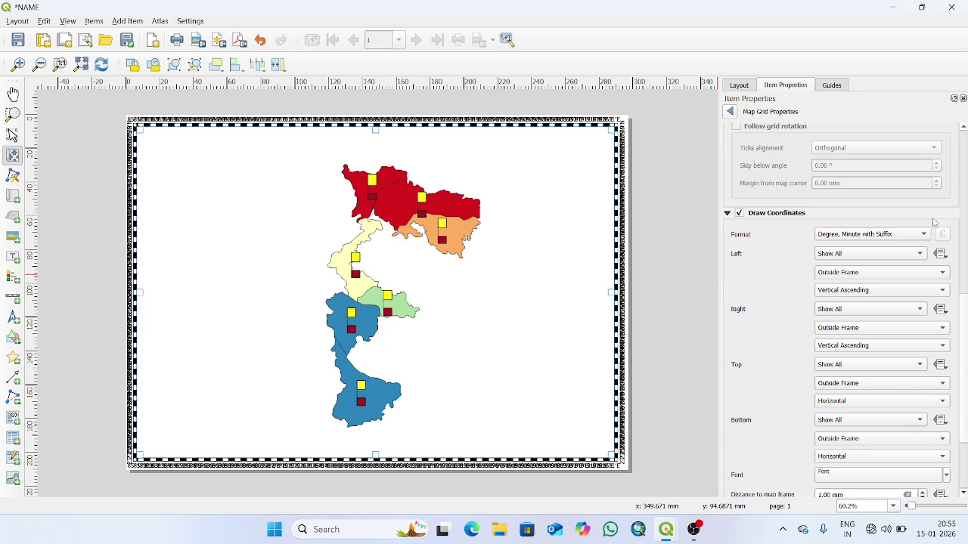
pyautogui.click(923, 257)
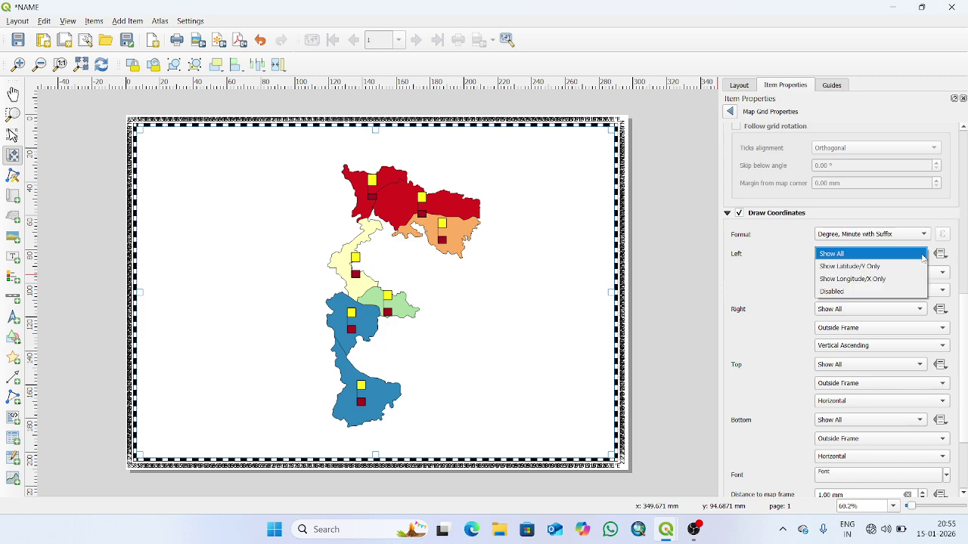
pyautogui.click(921, 255)
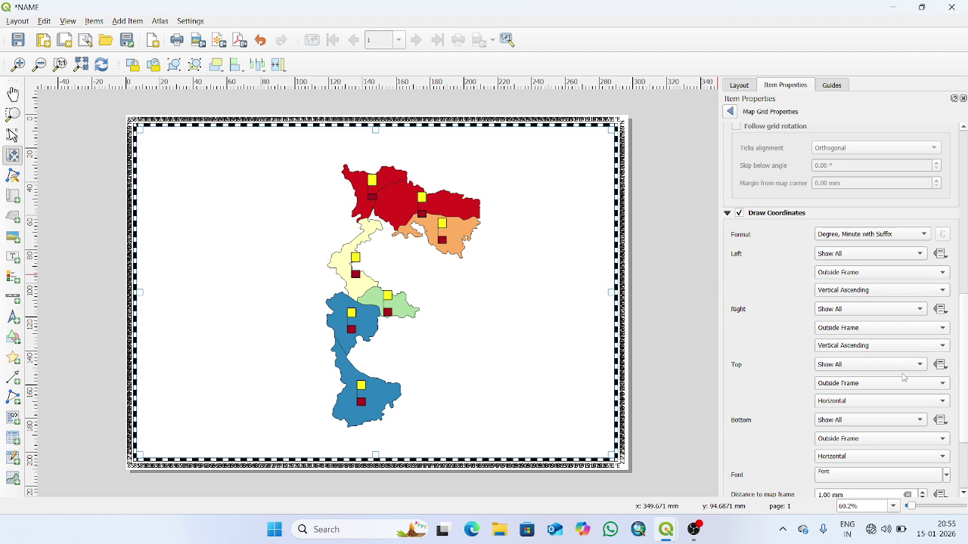
pyautogui.scroll(-3, 964, 316)
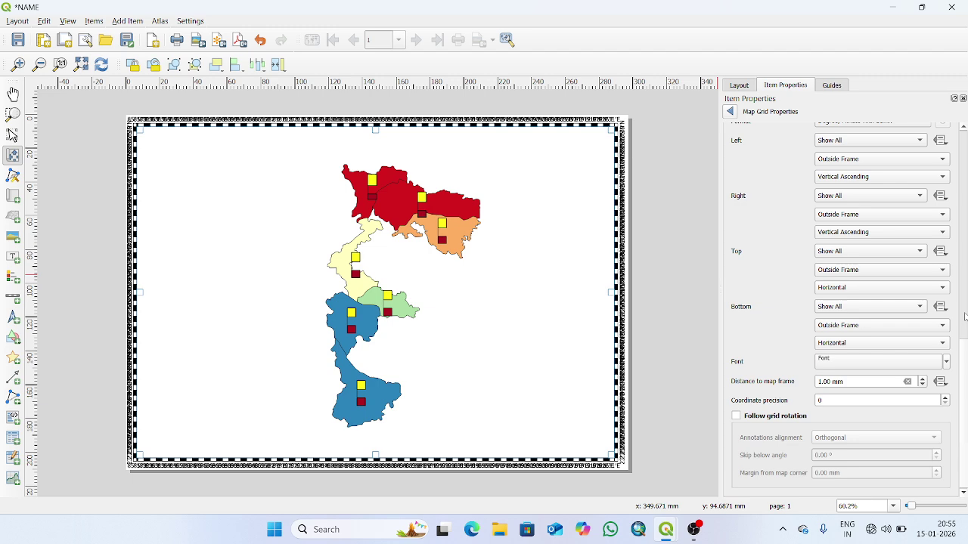
pyautogui.scroll(6, 965, 316)
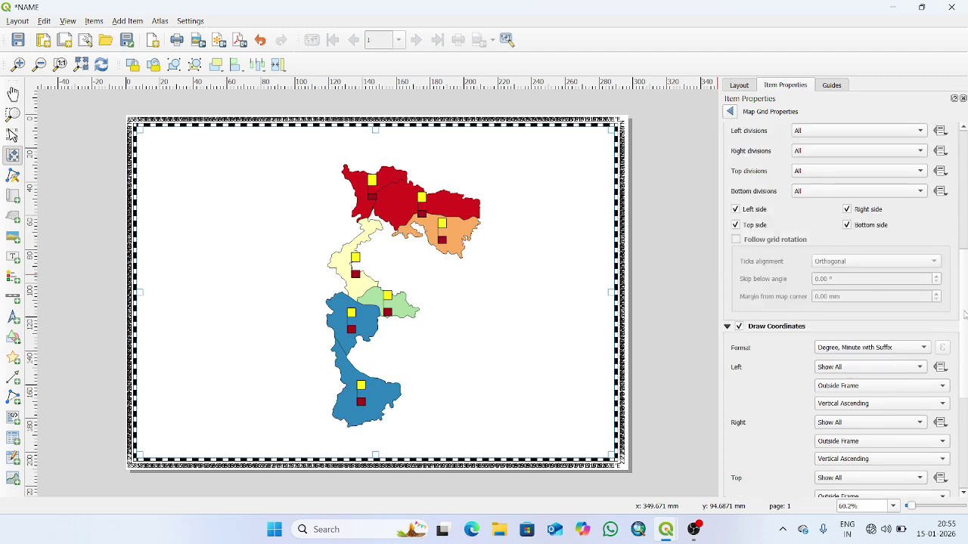
pyautogui.scroll(5, 965, 316)
pyautogui.scroll(2, 964, 316)
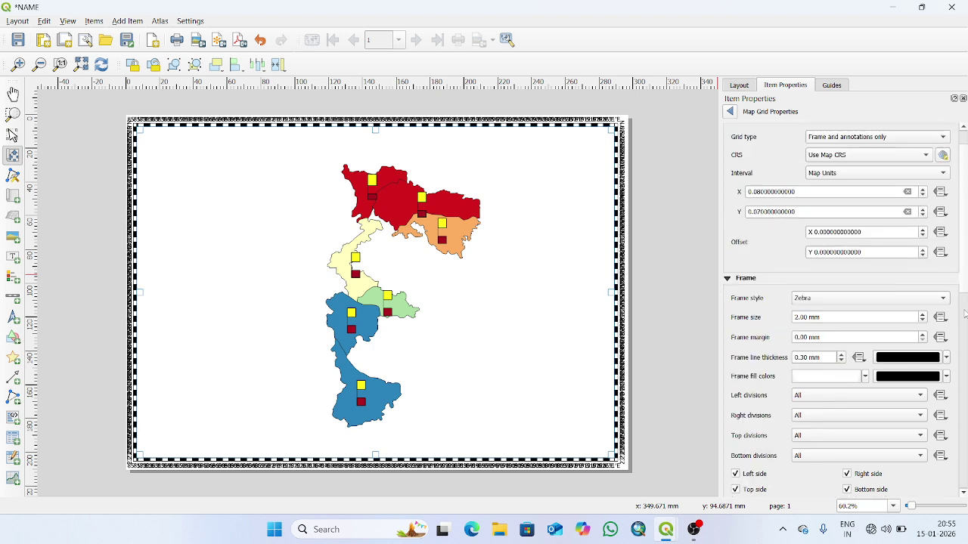
pyautogui.scroll(1, 965, 314)
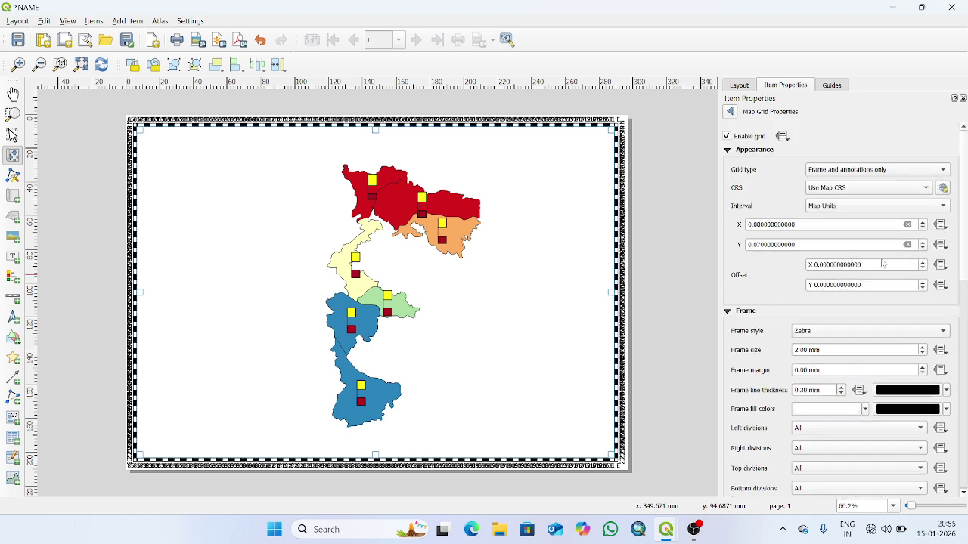
pyautogui.click(891, 205)
pyautogui.click(892, 205)
pyautogui.scroll(-8, 966, 286)
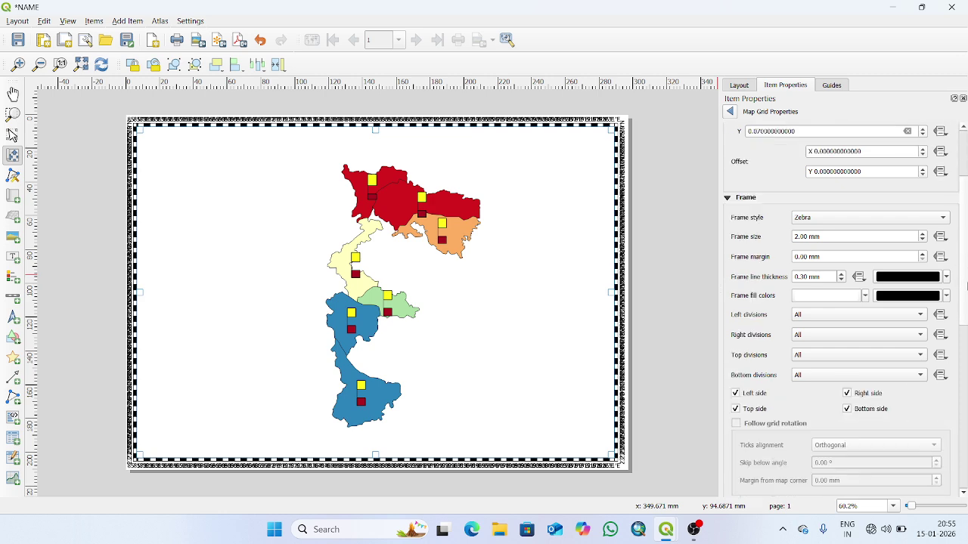
pyautogui.scroll(-1, 966, 286)
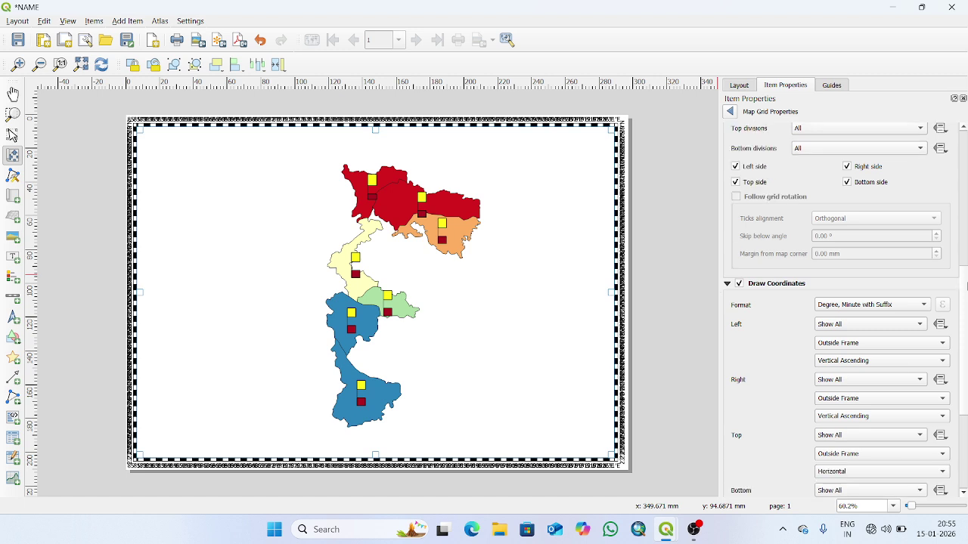
pyautogui.scroll(-3, 966, 285)
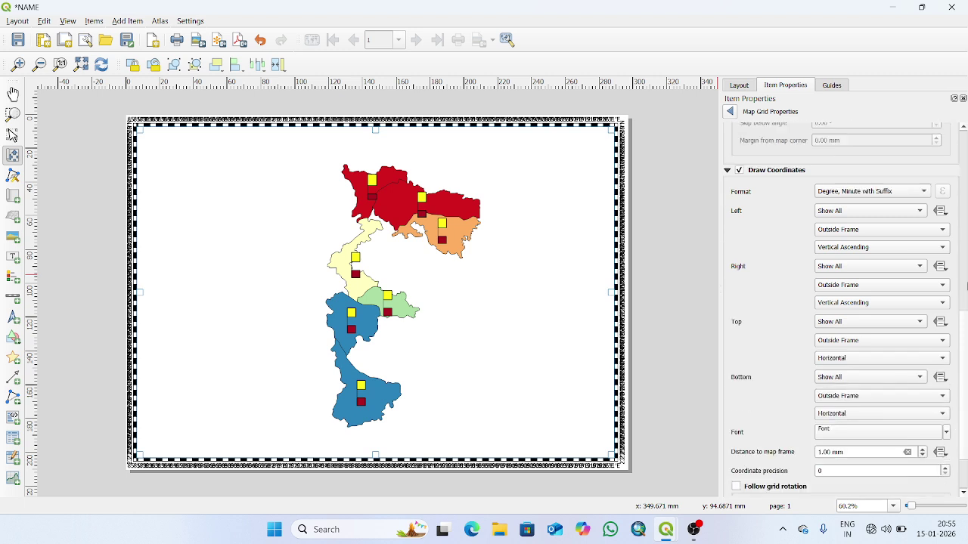
pyautogui.scroll(-2, 965, 286)
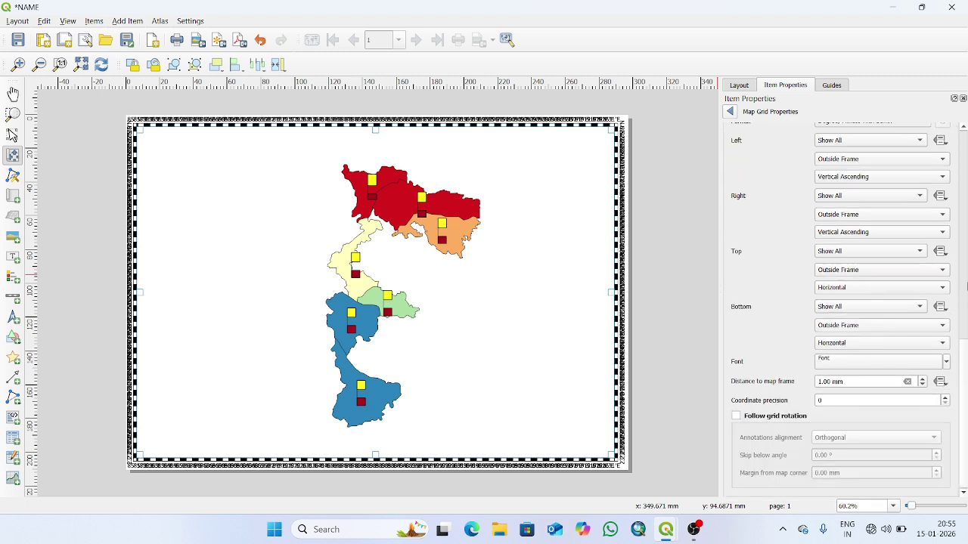
# Try a grid coordinate precision of 8, and return it to 0
pyautogui.doubleClick(821, 400)
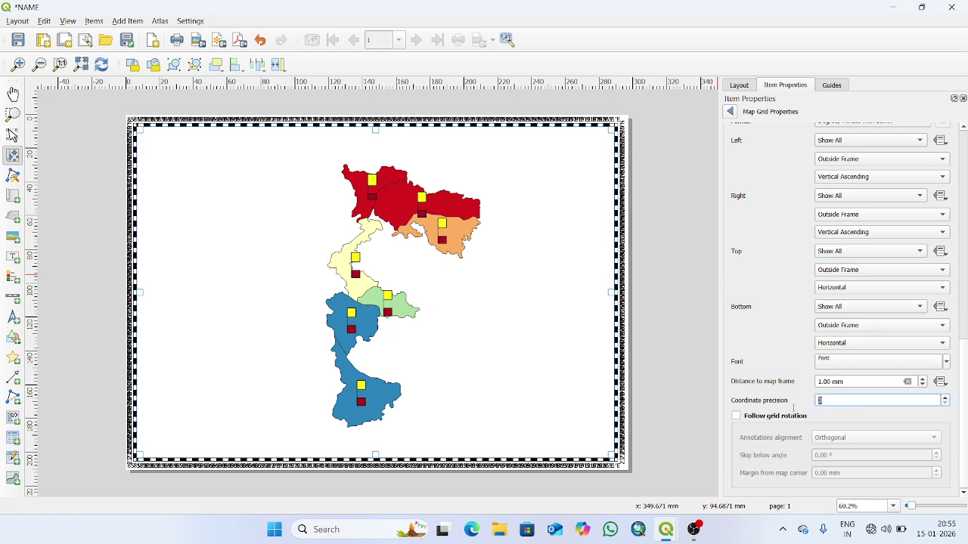
pyautogui.write('8')
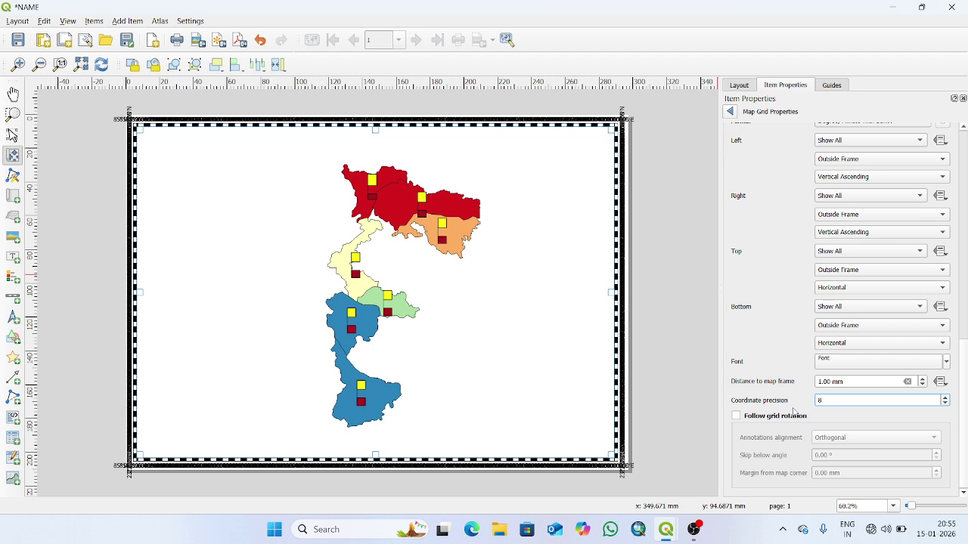
pyautogui.write('0')
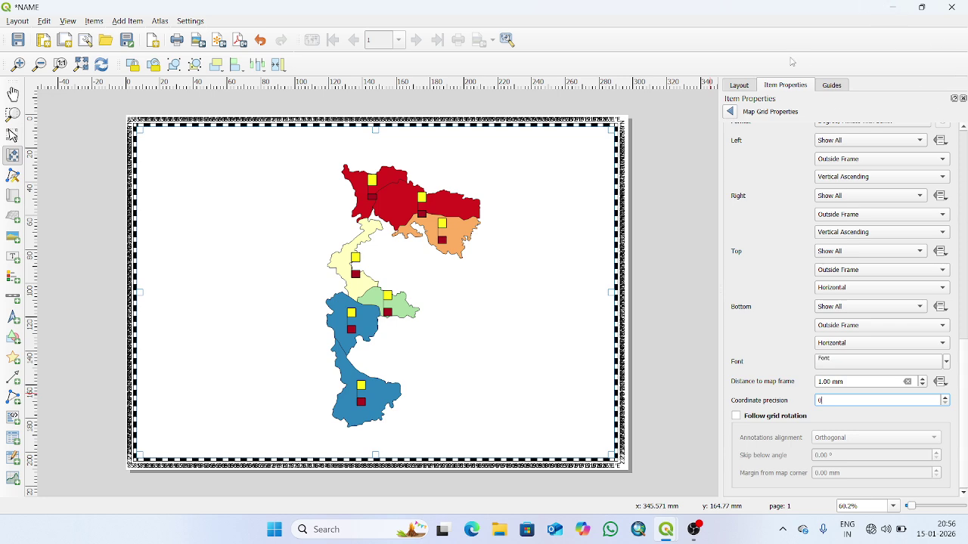
# Set the map grid interval to 0.8 in X and 0.7 in Y map units
pyautogui.scroll(10, 965, 174)
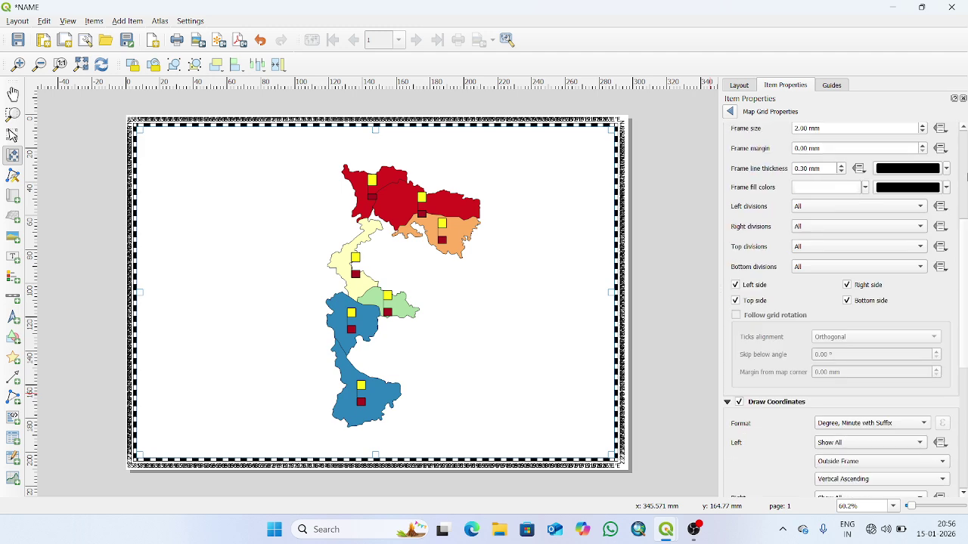
pyautogui.scroll(-5, 966, 175)
pyautogui.scroll(10, 967, 175)
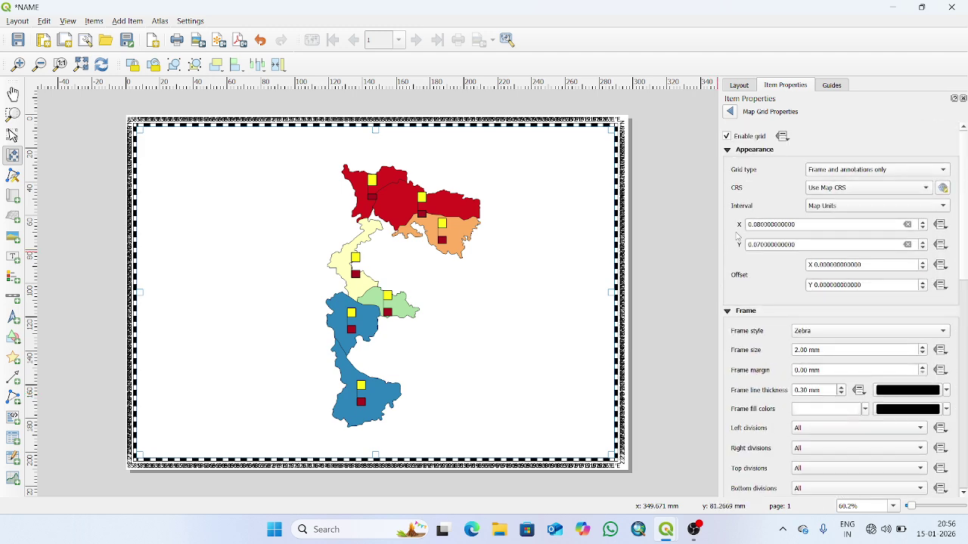
pyautogui.click(759, 224)
pyautogui.click(759, 246)
pyautogui.write('8')
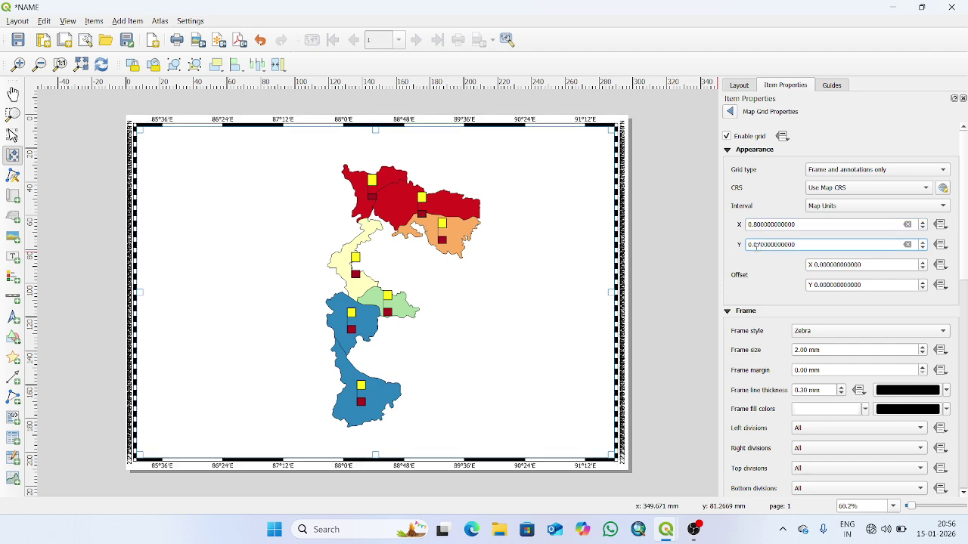
pyautogui.press('Delete')
pyautogui.write('0')
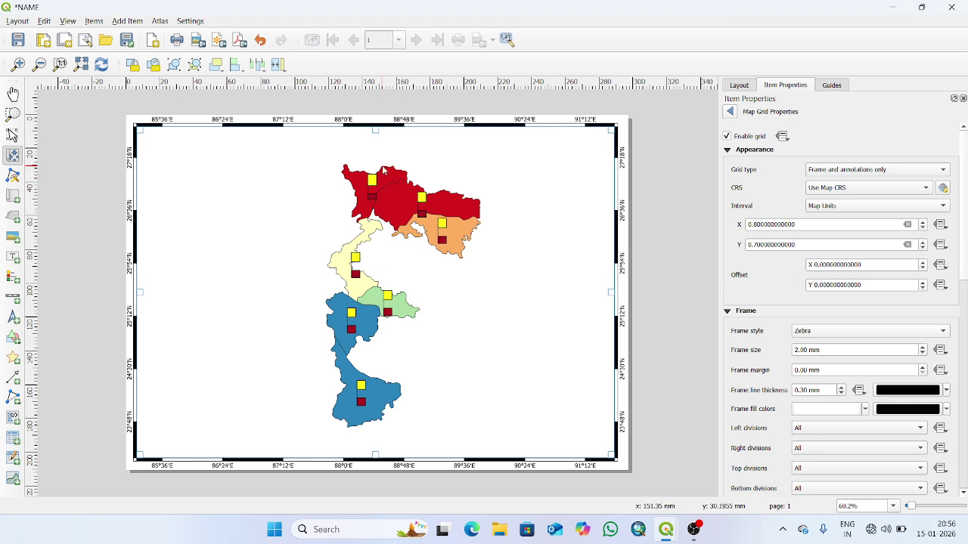
# Add a legend in the empty area at the map's lower right and shift it slightly up and right
pyautogui.click(11, 279)
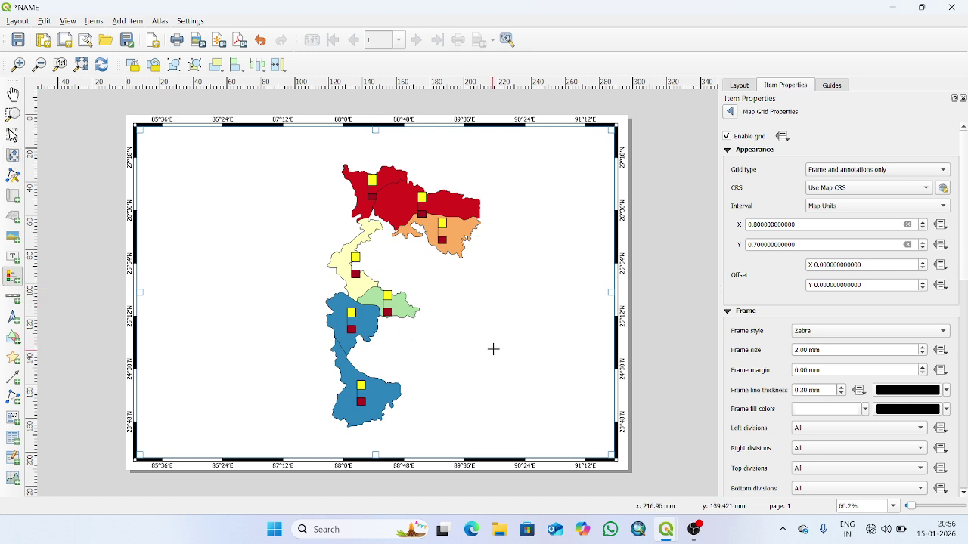
pyautogui.moveTo(490, 342); pyautogui.dragTo(597, 449)
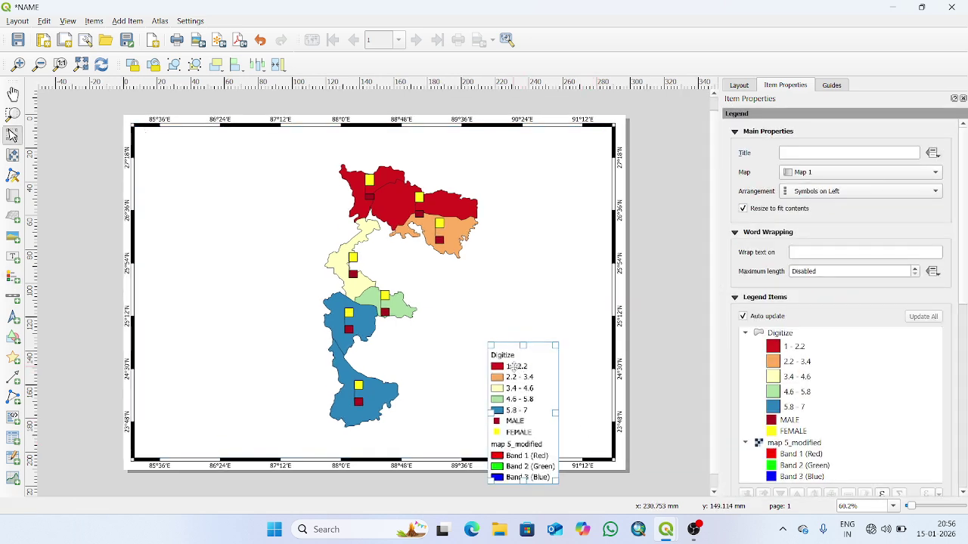
pyautogui.moveTo(512, 367); pyautogui.dragTo(541, 318)
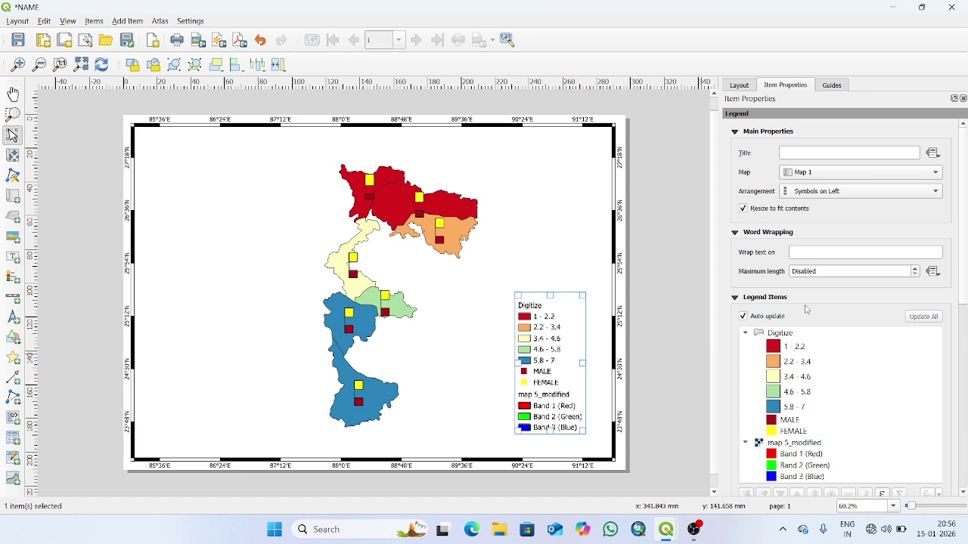
# Remove the map 5_modified layer from the legend with auto update off, and move the legend into the map's lower-right corner
pyautogui.scroll(-2, 807, 307)
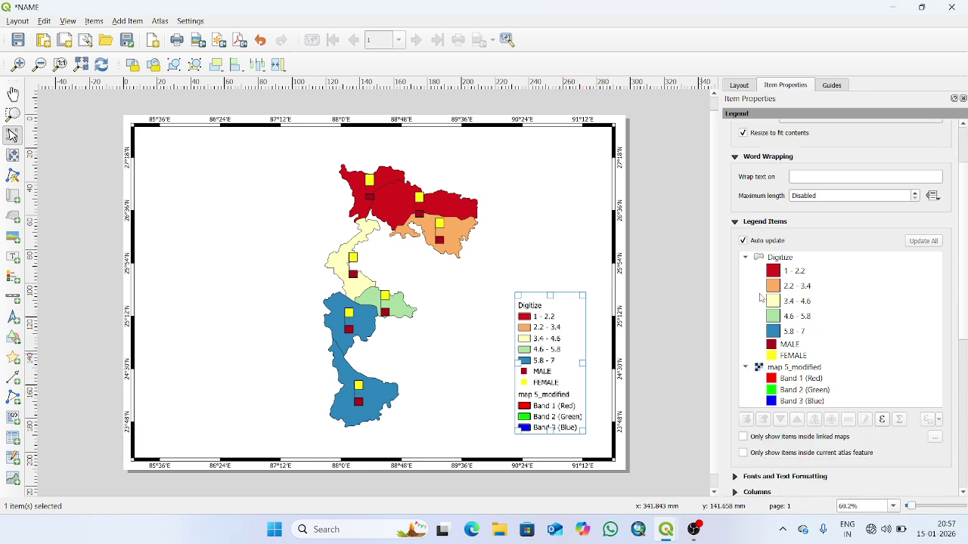
pyautogui.scroll(-2, 768, 317)
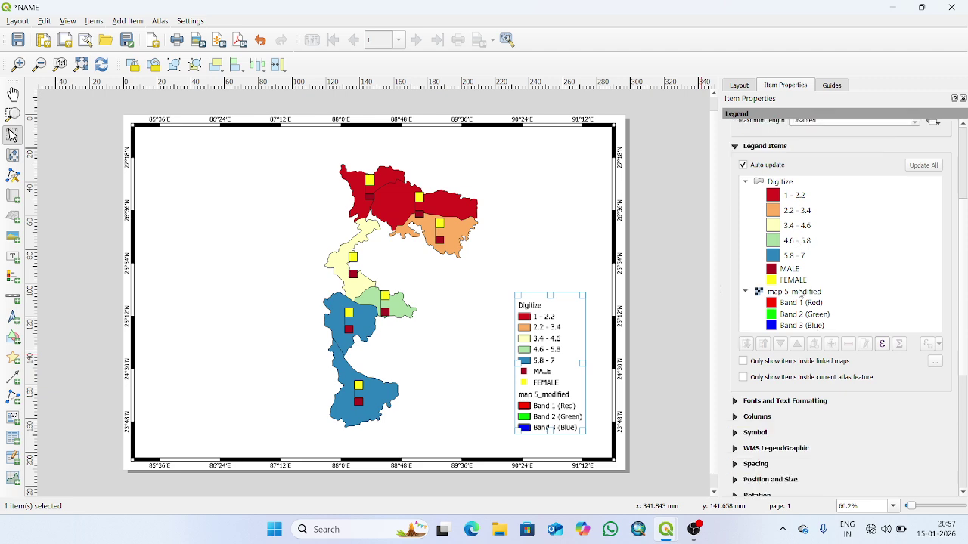
pyautogui.click(799, 293)
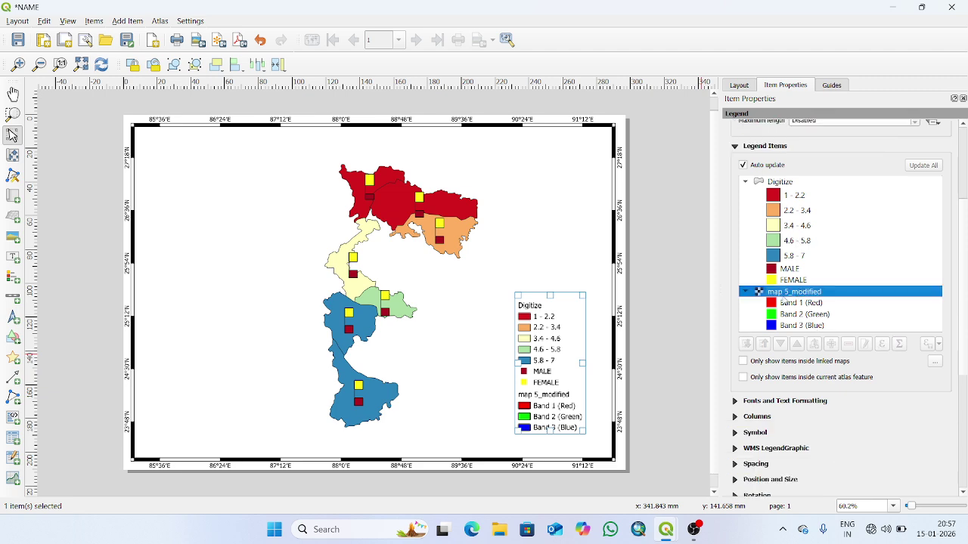
pyautogui.click(744, 165)
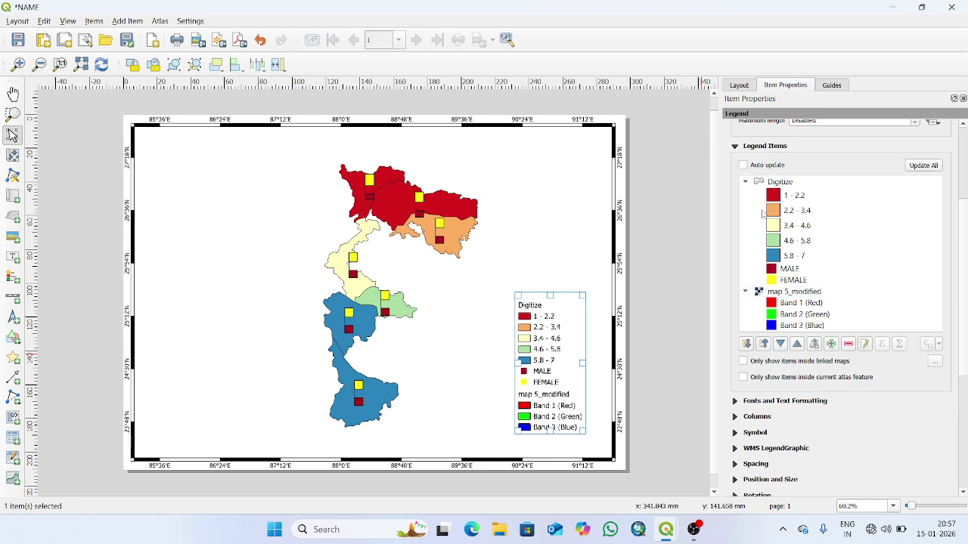
pyautogui.click(799, 294)
pyautogui.click(847, 345)
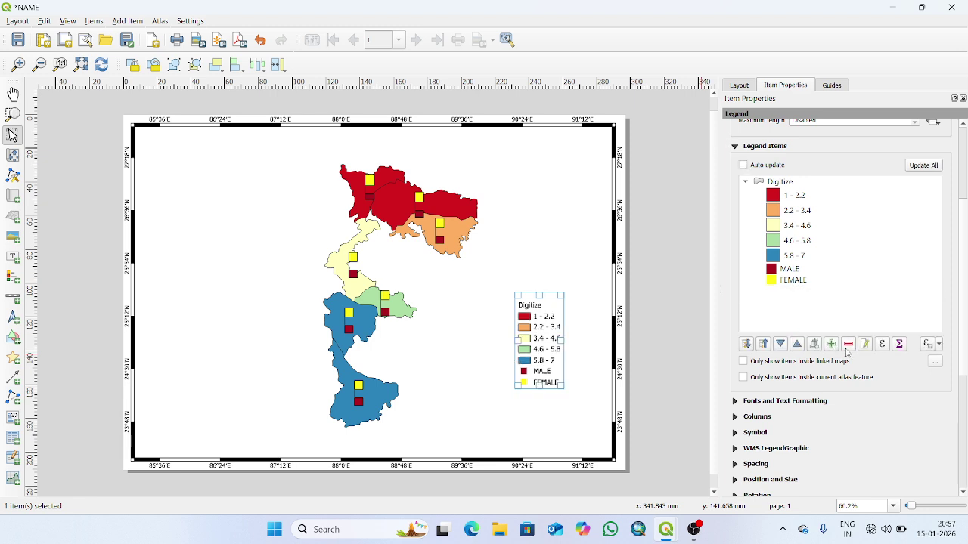
pyautogui.moveTo(533, 337); pyautogui.dragTo(559, 387)
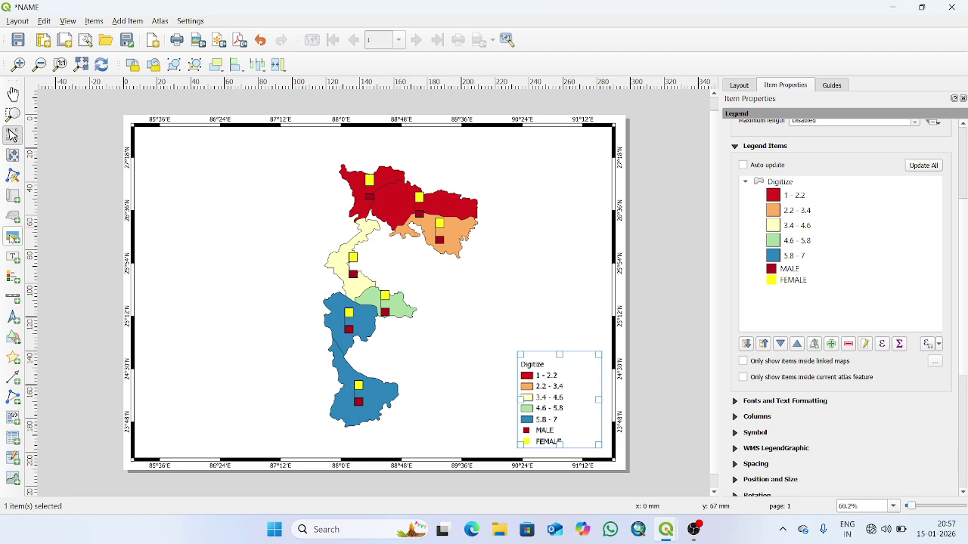
# Add a scale bar for Map 1 in the map's lower-left corner
pyautogui.click(13, 298)
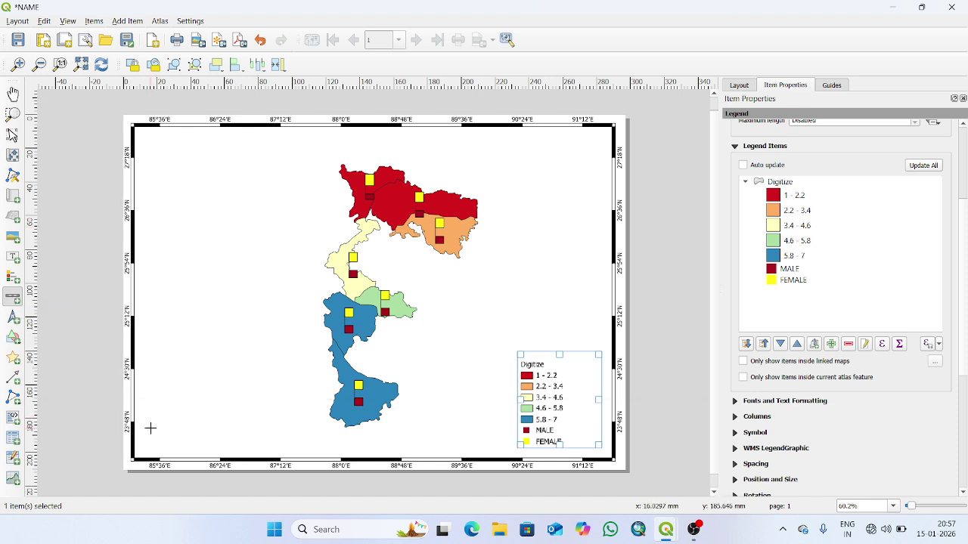
pyautogui.moveTo(151, 422); pyautogui.dragTo(299, 448)
pyautogui.click(844, 152)
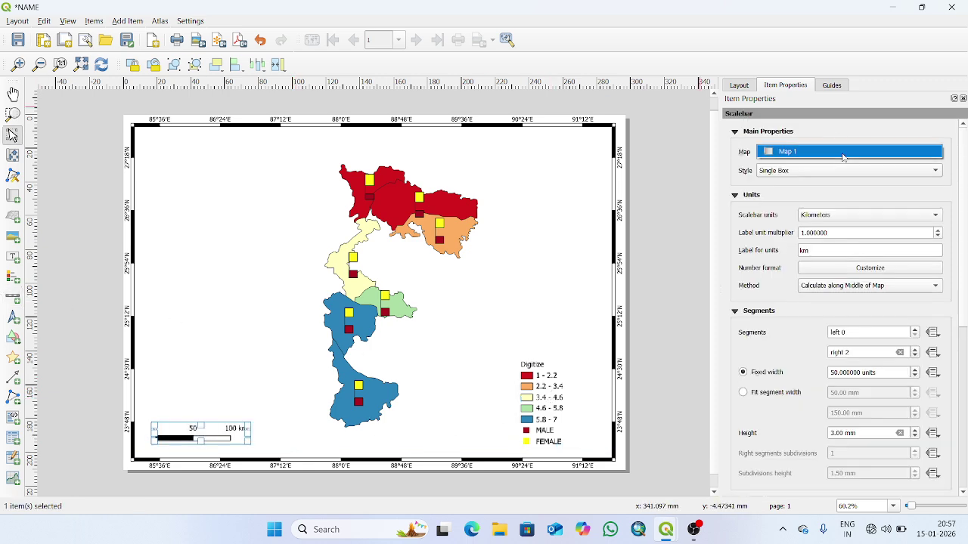
# Set the scale bar style to Double Box and its left segments to 2
pyautogui.click(853, 174)
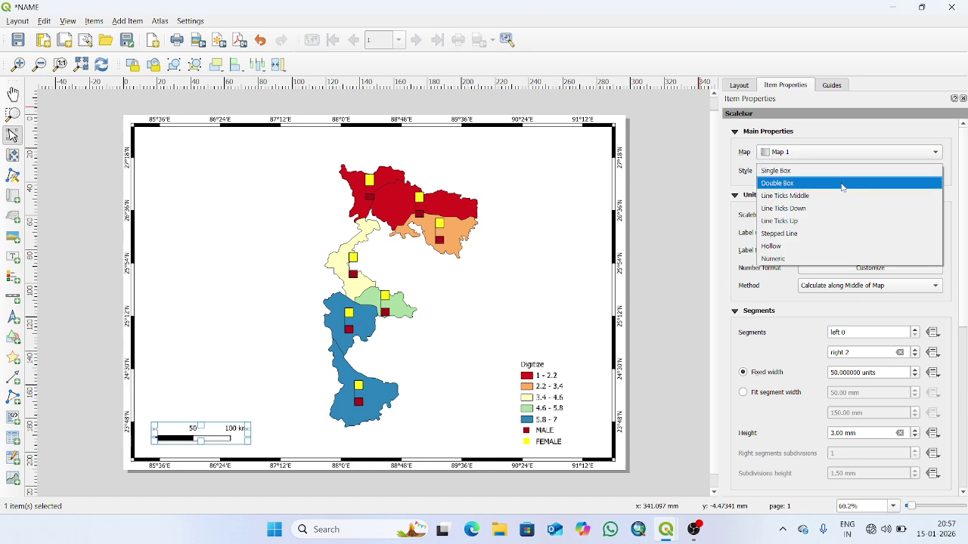
pyautogui.click(842, 183)
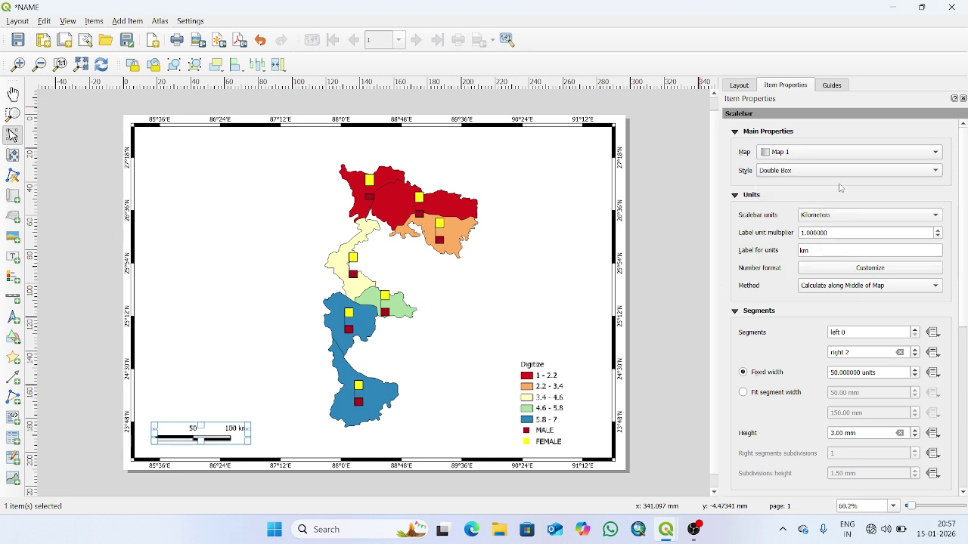
pyautogui.click(868, 331)
pyautogui.write('2')
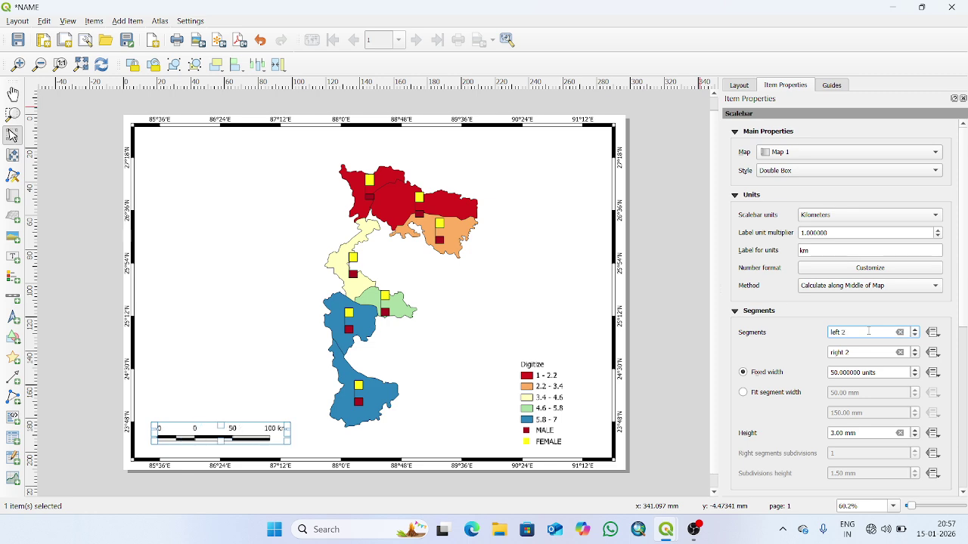
# Shift the scale bar slightly right and add a north arrow in the map's upper-right corner
pyautogui.moveTo(234, 437); pyautogui.dragTo(245, 438)
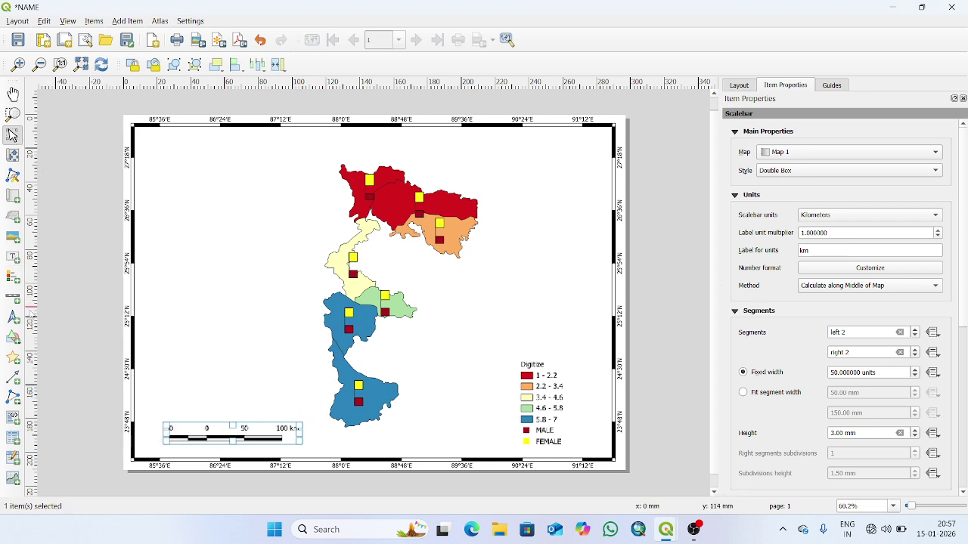
pyautogui.click(13, 317)
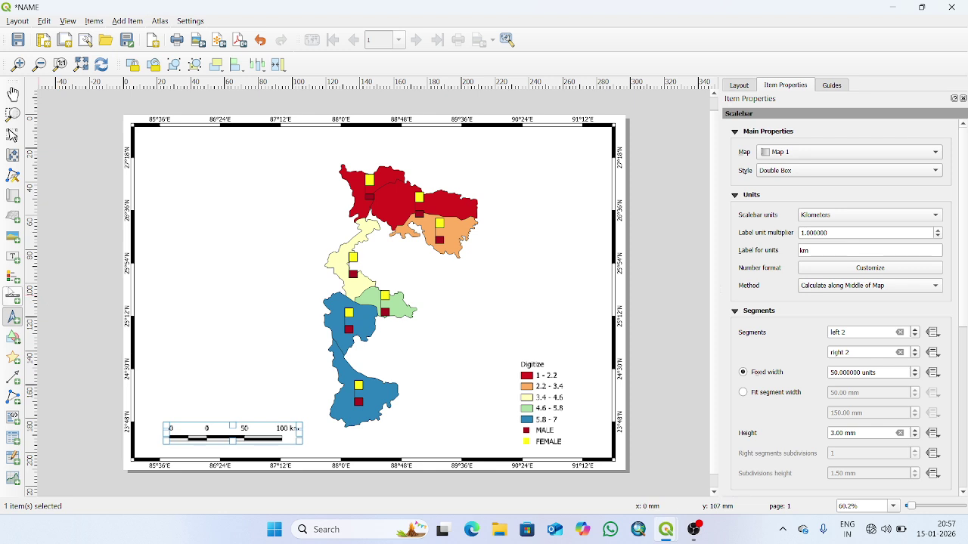
pyautogui.moveTo(577, 155); pyautogui.dragTo(604, 187)
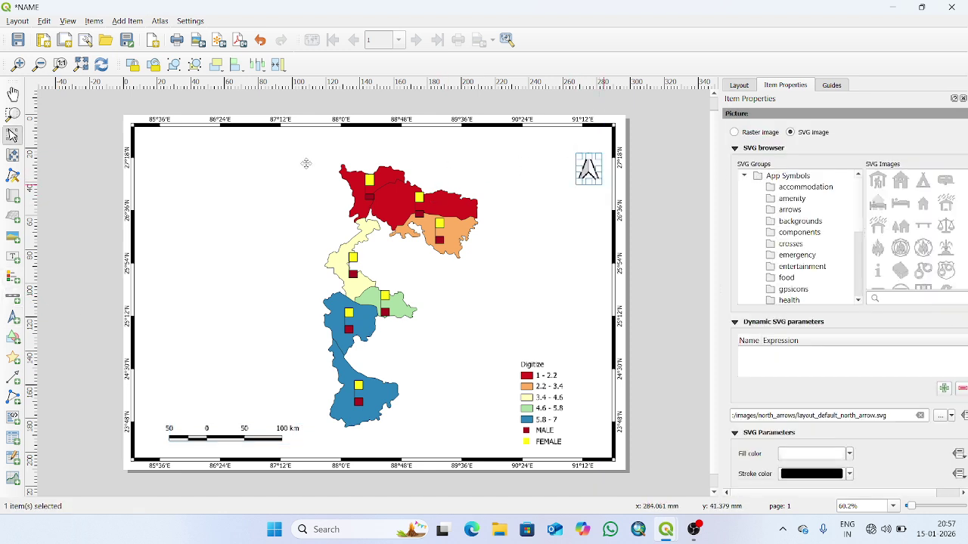
# Add a small label just above the north arrow and replace its placeholder text with N
pyautogui.click(12, 257)
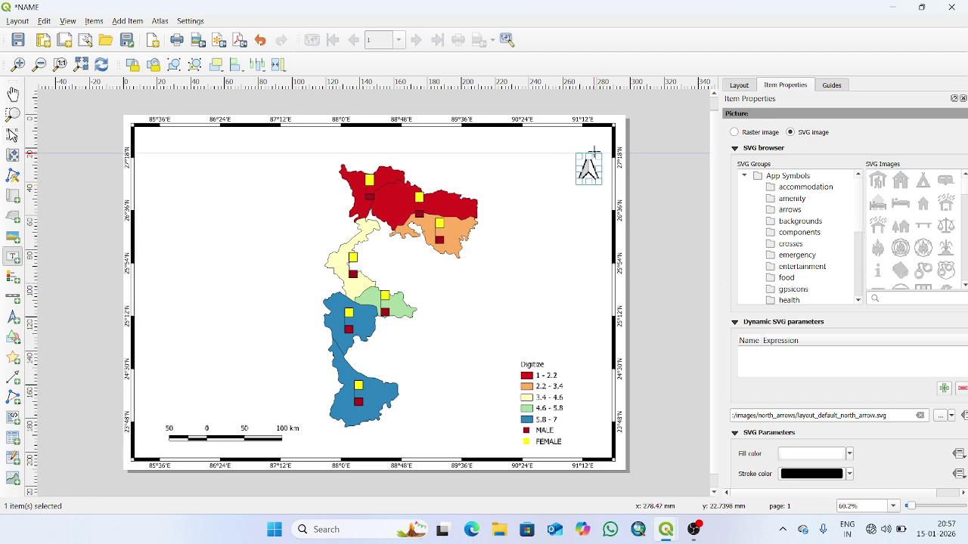
pyautogui.moveTo(565, 141); pyautogui.dragTo(605, 154)
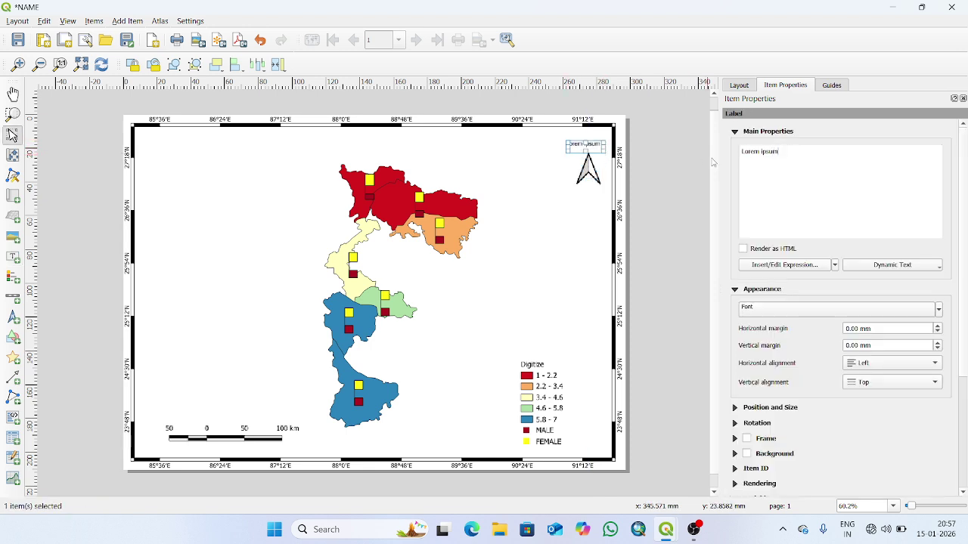
pyautogui.press('BackSpace')
pyautogui.press('BackSpace')
pyautogui.press('BackSpace')
pyautogui.press('BackSpace')
pyautogui.press('BackSpace')
pyautogui.press('BackSpace')
pyautogui.press('BackSpace')
pyautogui.press('BackSpace')
pyautogui.press('BackSpace')
pyautogui.press('BackSpace')
pyautogui.press('BackSpace')
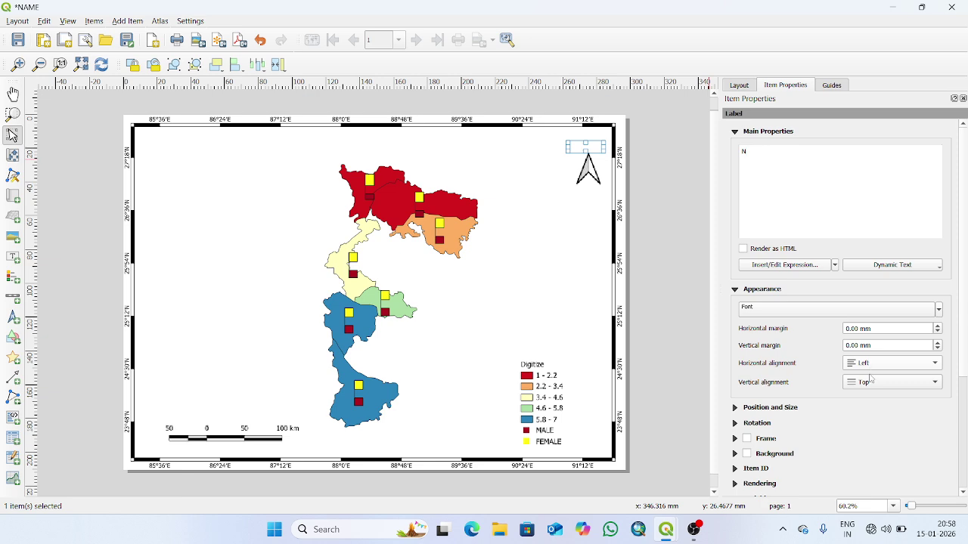
# Set the font size of the N label to 20 points
pyautogui.scroll(-1, 914, 399)
pyautogui.click(913, 348)
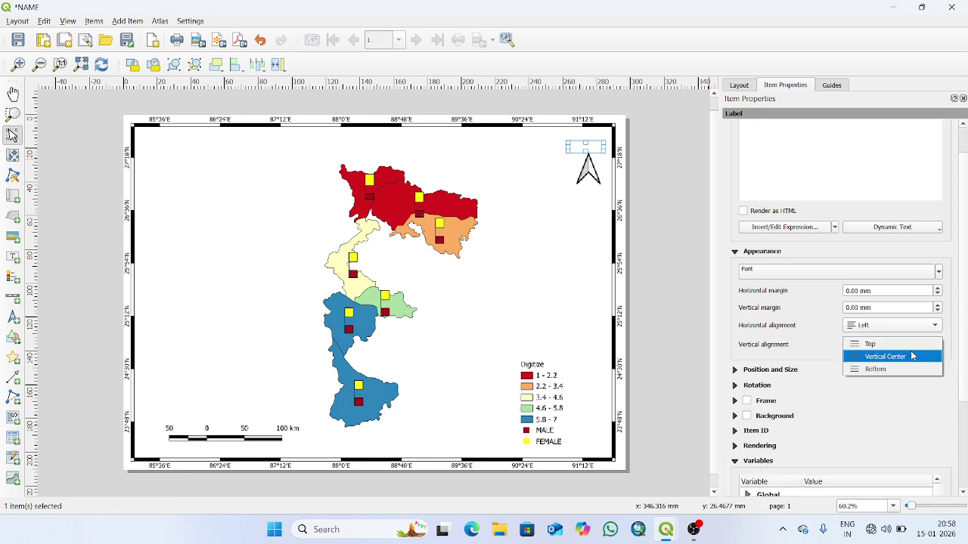
pyautogui.click(820, 351)
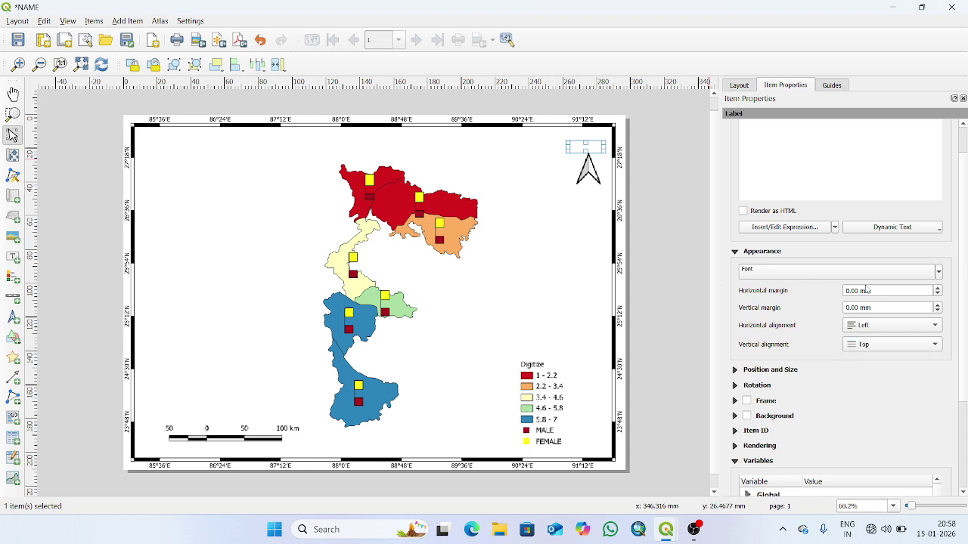
pyautogui.click(938, 271)
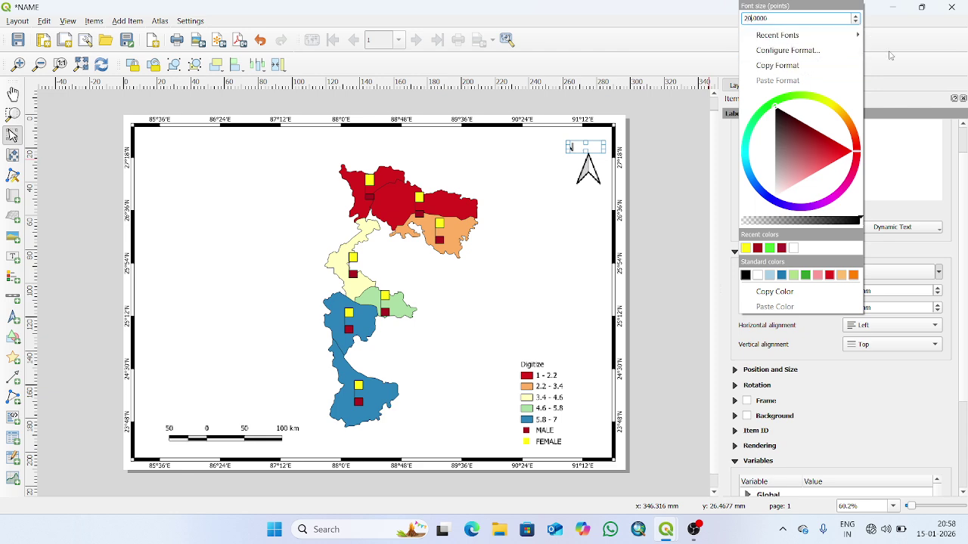
pyautogui.click(928, 252)
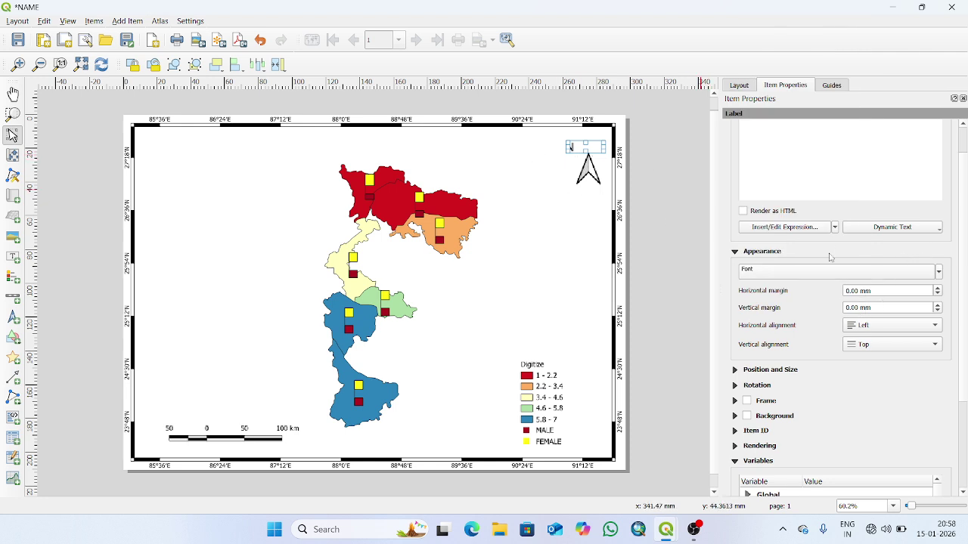
# Center the N label's text horizontally and vertically, and nudge the label slightly right over the north arrow
pyautogui.click(907, 330)
pyautogui.click(906, 337)
pyautogui.click(903, 342)
pyautogui.click(899, 355)
pyautogui.moveTo(586, 146); pyautogui.dragTo(589, 146)
pyautogui.click(586, 245)
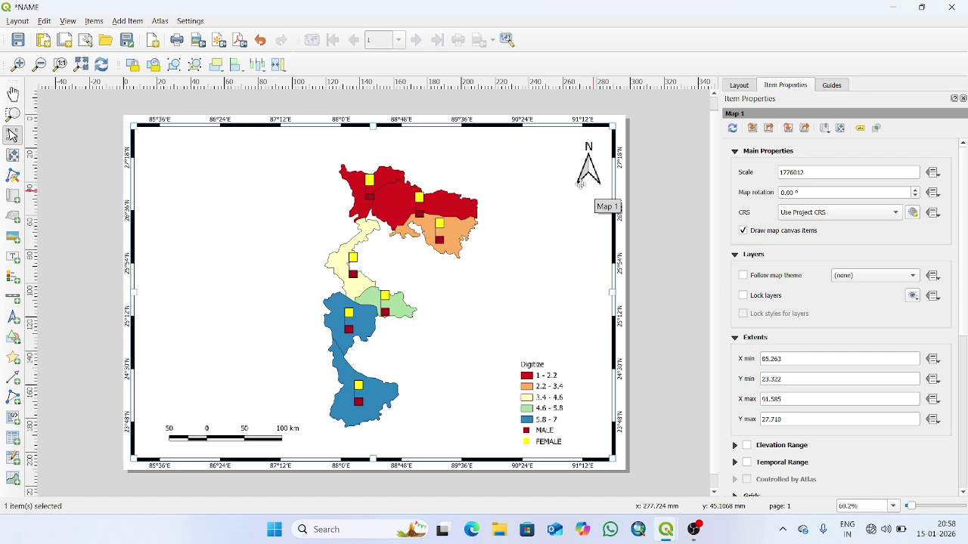
# Add a wide title label above the districts near the map's upper edge reading CHOROPLETH MAP
pyautogui.click(13, 258)
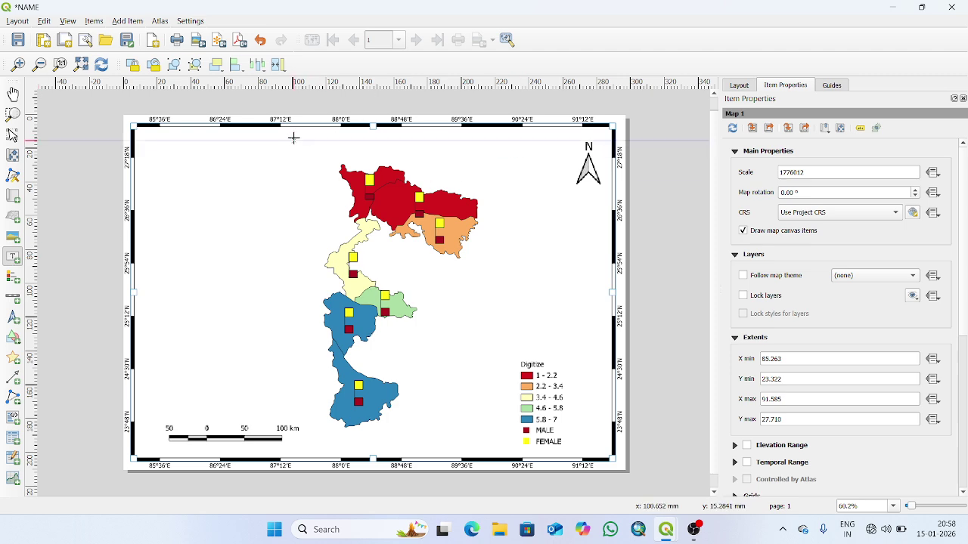
pyautogui.moveTo(294, 138); pyautogui.dragTo(483, 153)
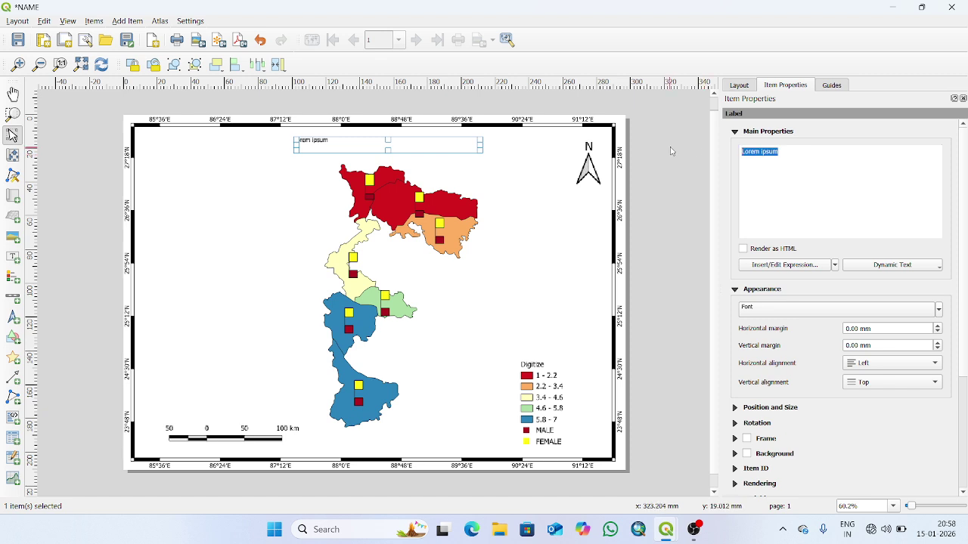
pyautogui.write('CHOROPLETH MAP')
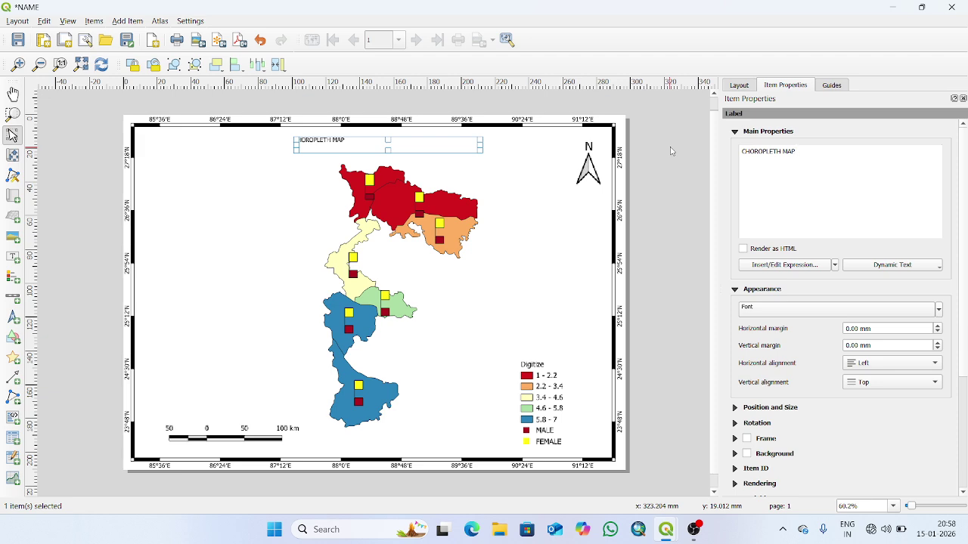
# Set the font size of the CHOROPLETH MAP title to 20 points
pyautogui.click(940, 308)
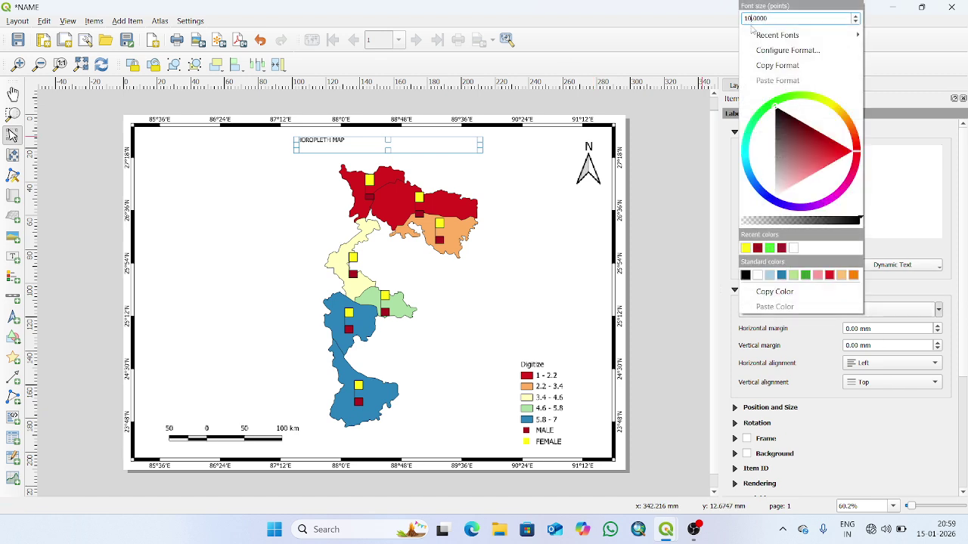
pyautogui.press('BackSpace')
pyautogui.write('5')
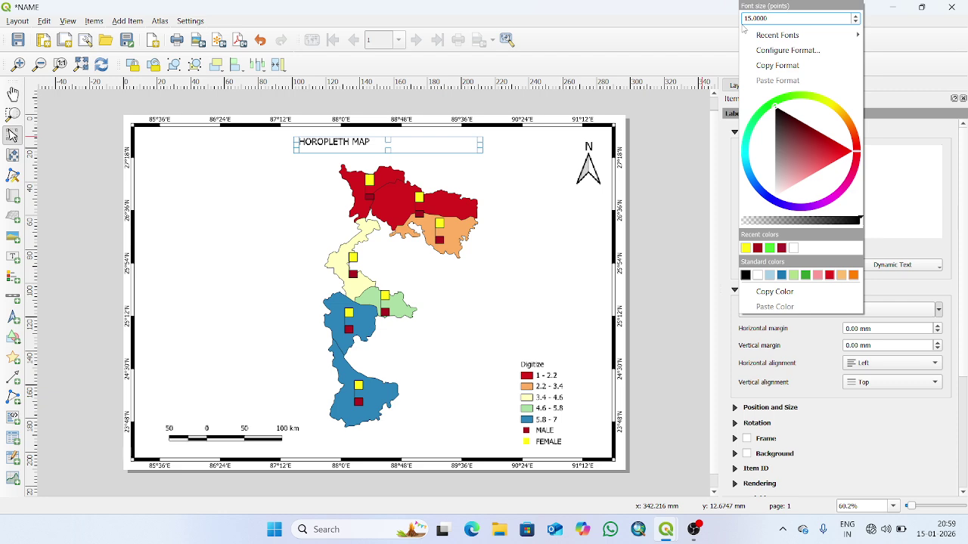
pyautogui.press('Delete')
pyautogui.press('Delete')
pyautogui.write('5.')
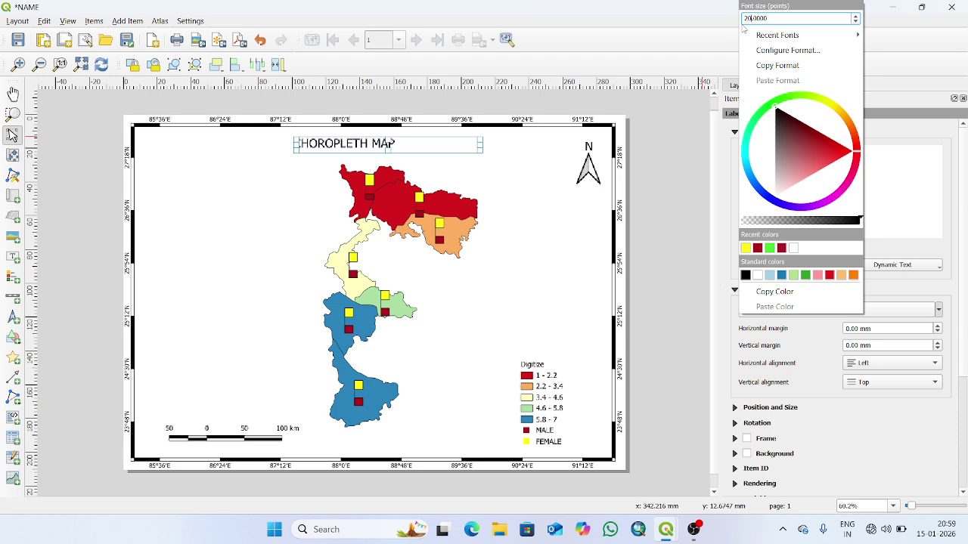
# Center the title text horizontally within its label and clear the item selection
pyautogui.click(869, 366)
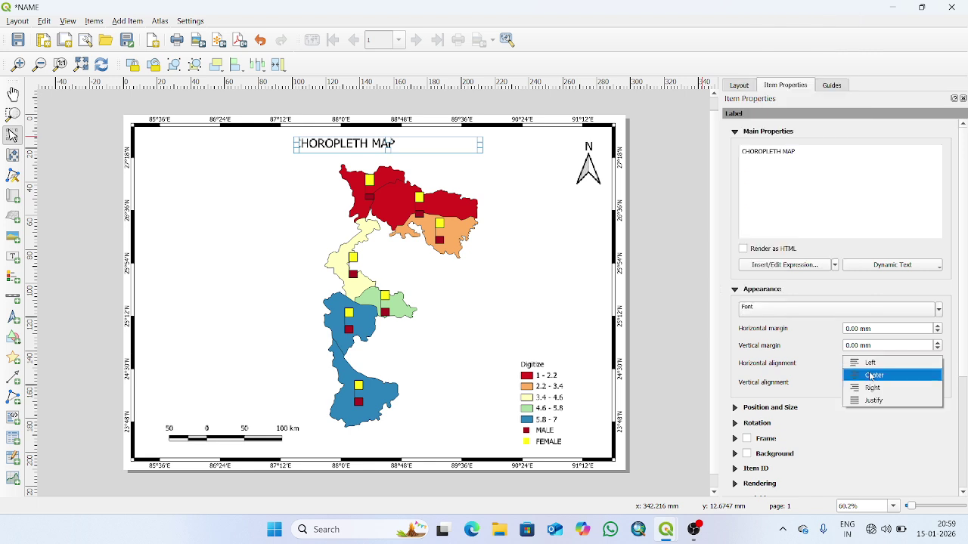
pyautogui.click(871, 374)
pyautogui.click(574, 251)
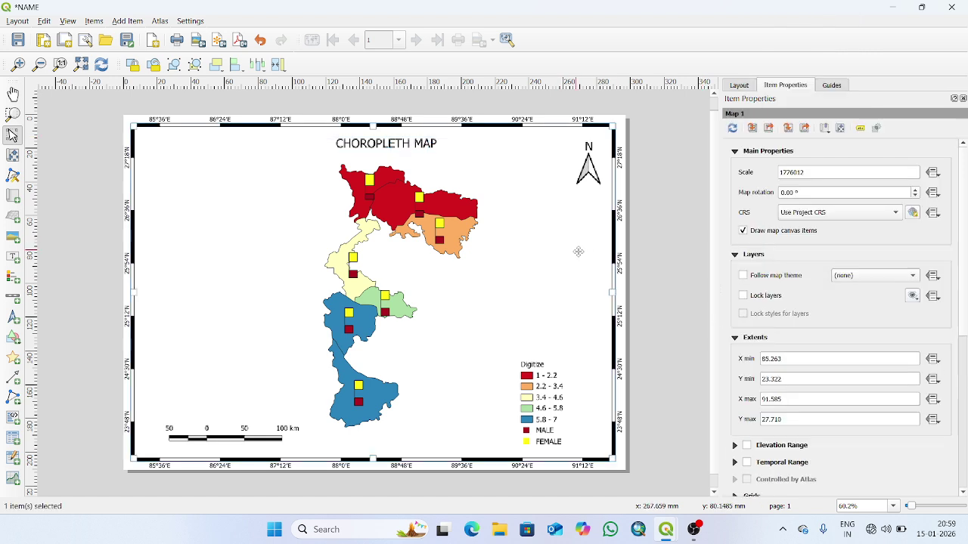
pyautogui.click(648, 177)
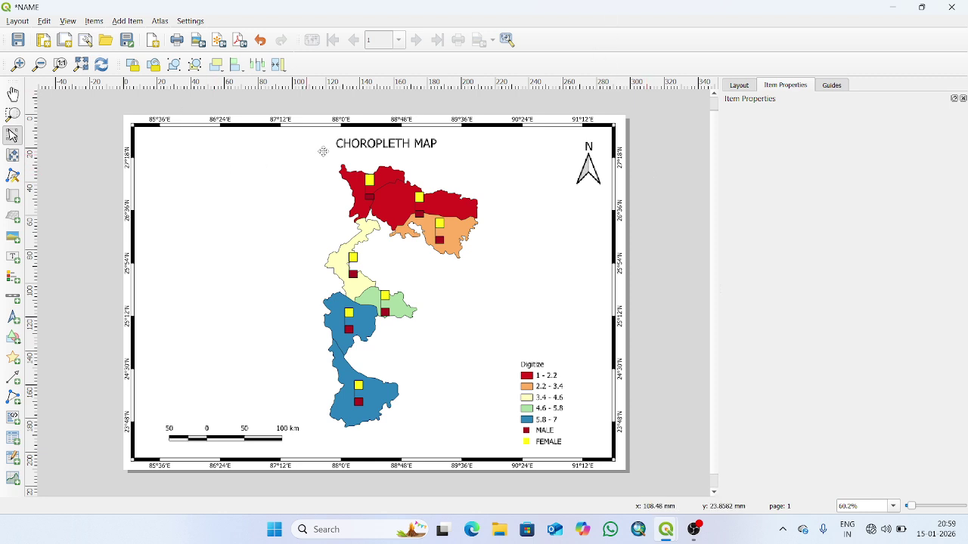
# Export the layout as the image NAME.png in the Practice_for_exam folder at 300 dpi
pyautogui.click(18, 21)
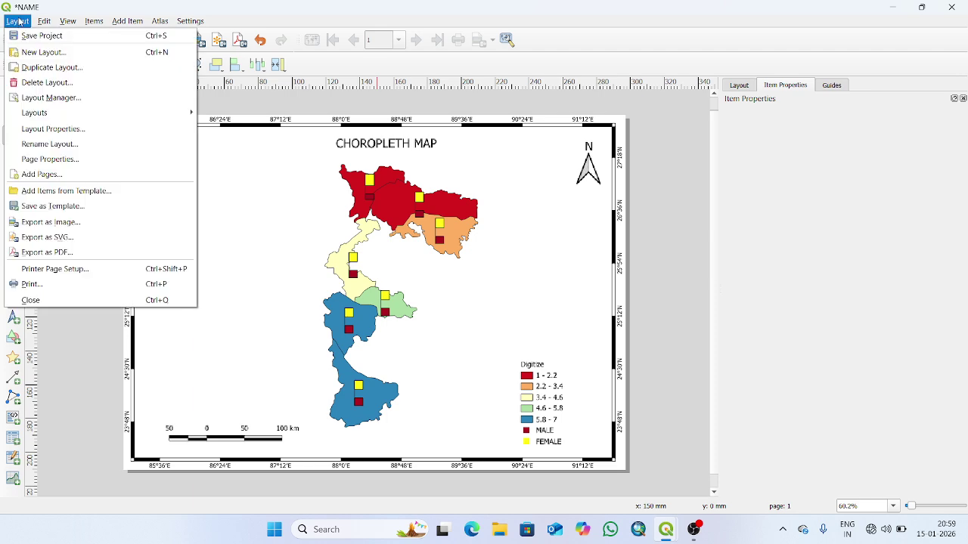
pyautogui.click(53, 222)
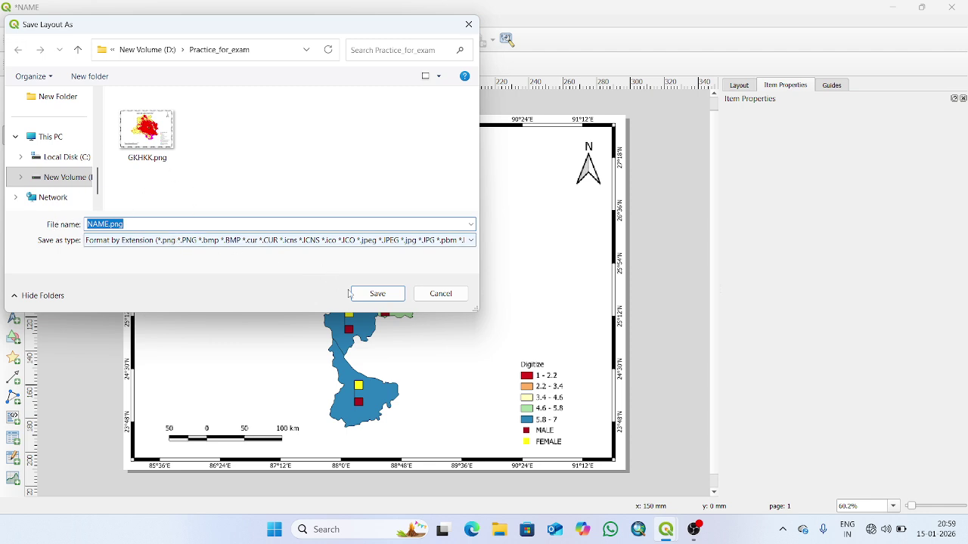
pyautogui.click(370, 294)
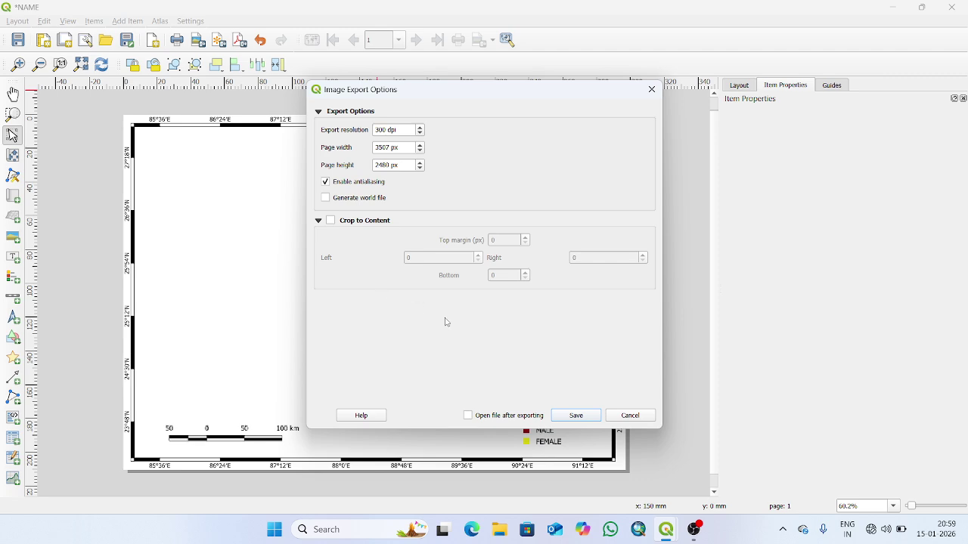
pyautogui.click(575, 416)
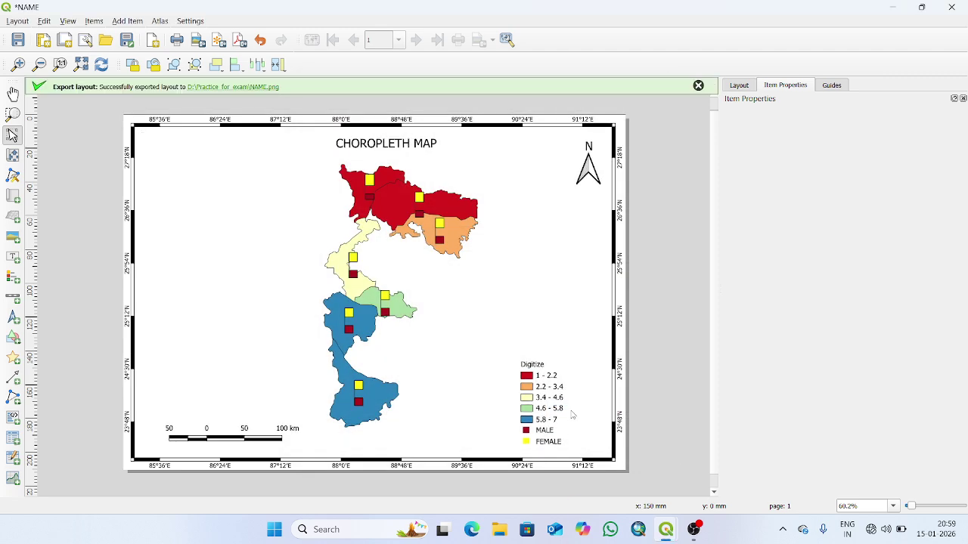